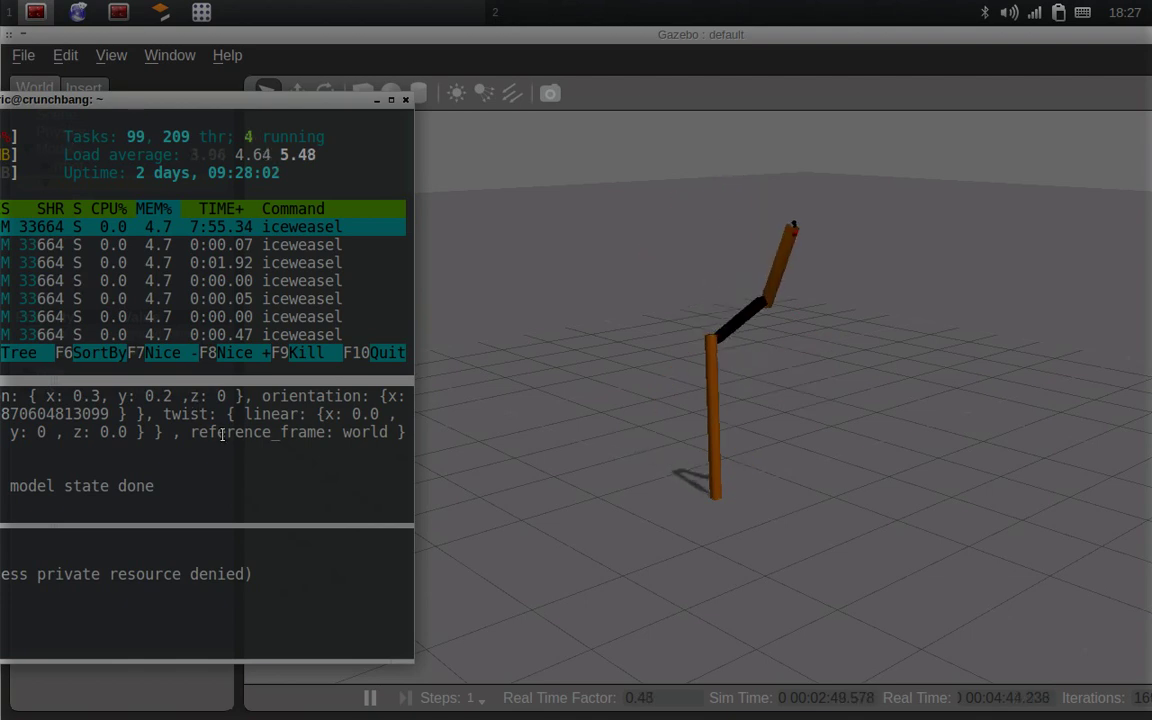
Step: Bring the terminal window to desktop 1 and place it beside the robot arm in the Gazebo scene
drag(204, 95, 1150, 122)
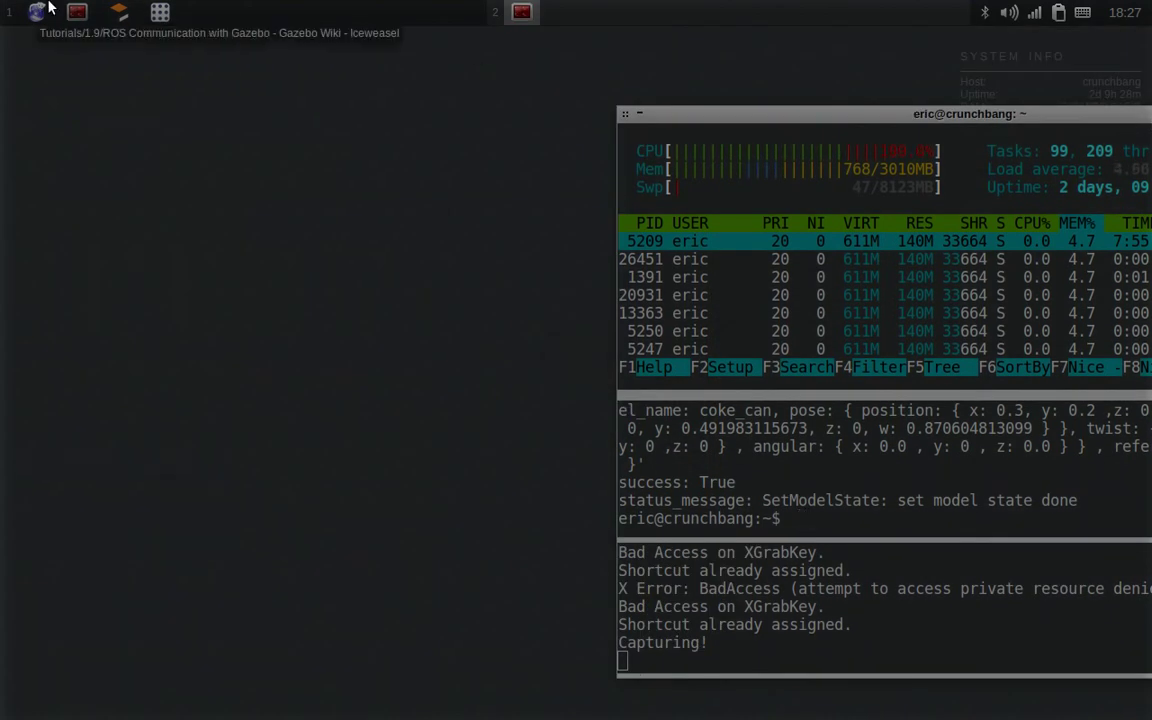
drag(759, 123, 300, 93)
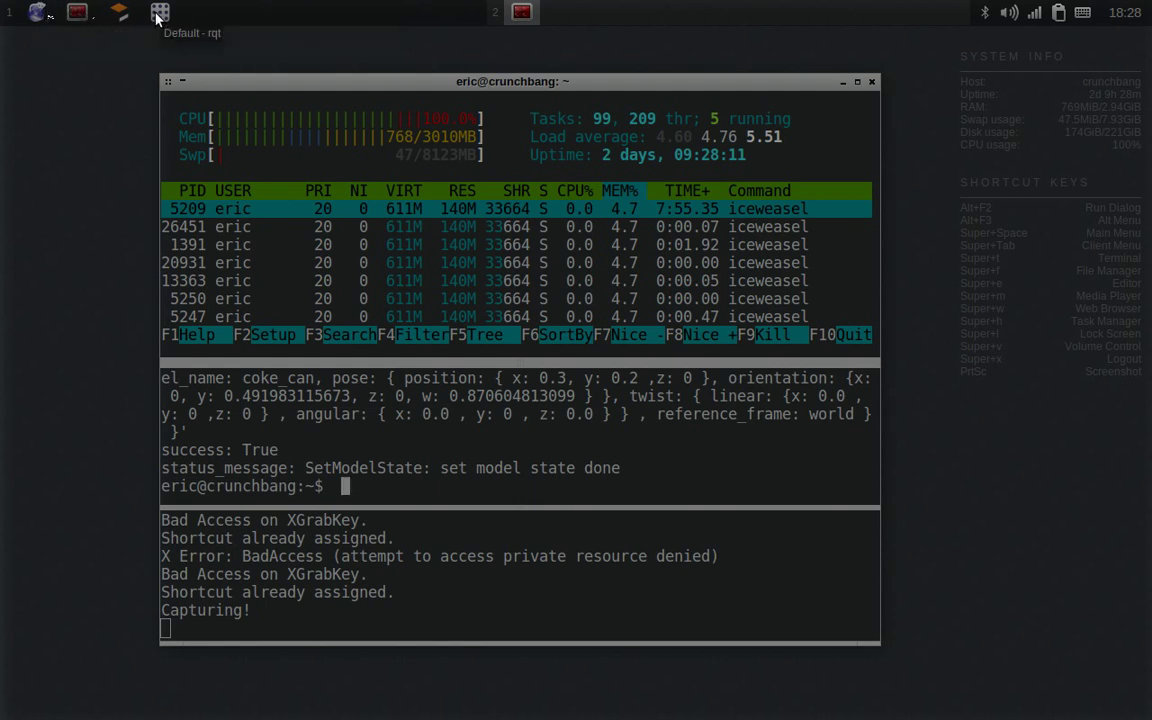
click(122, 14)
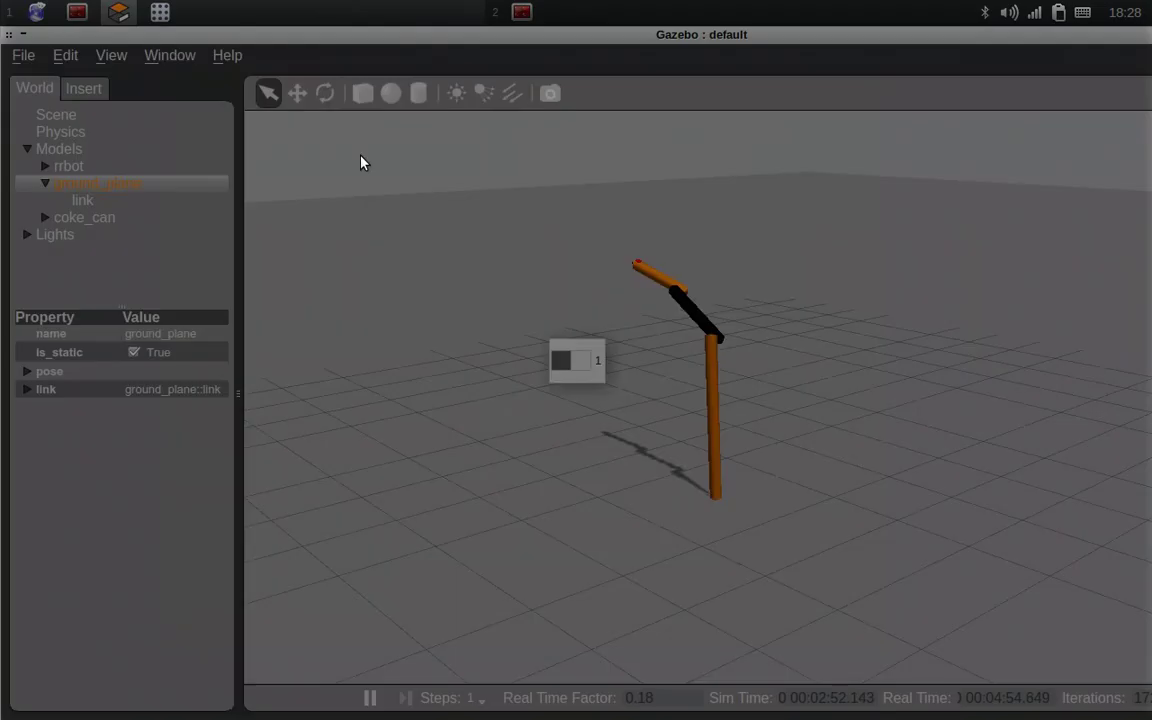
click(523, 12)
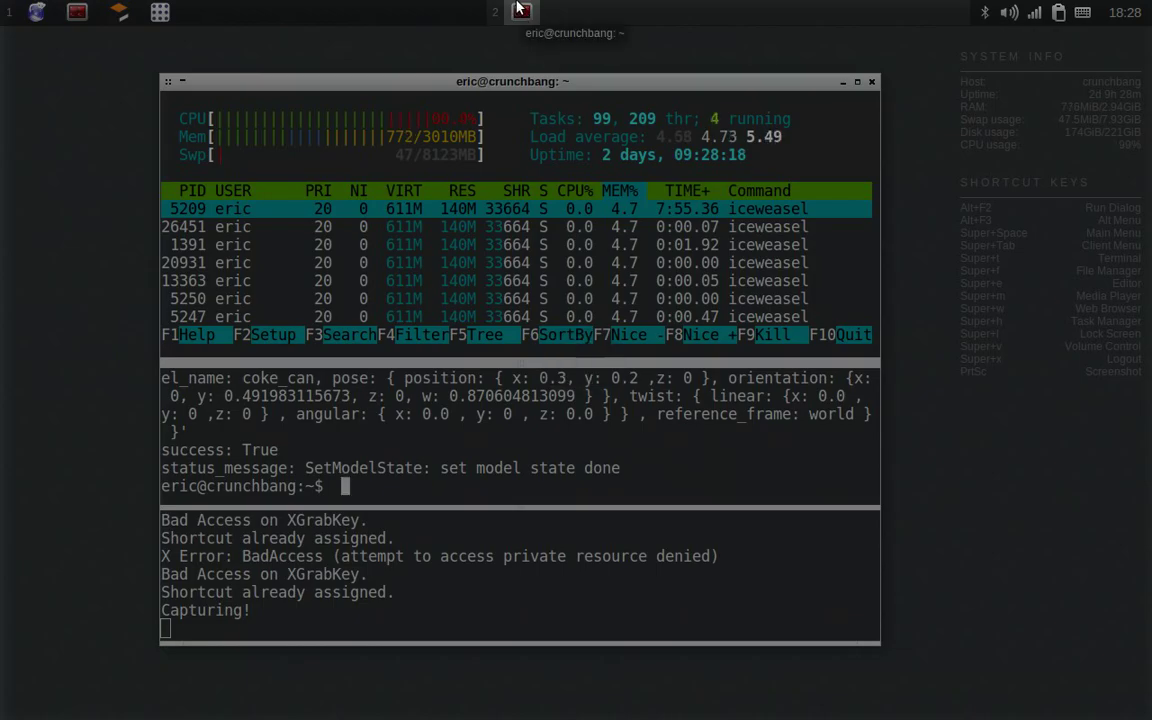
drag(523, 12, 391, 14)
click(127, 16)
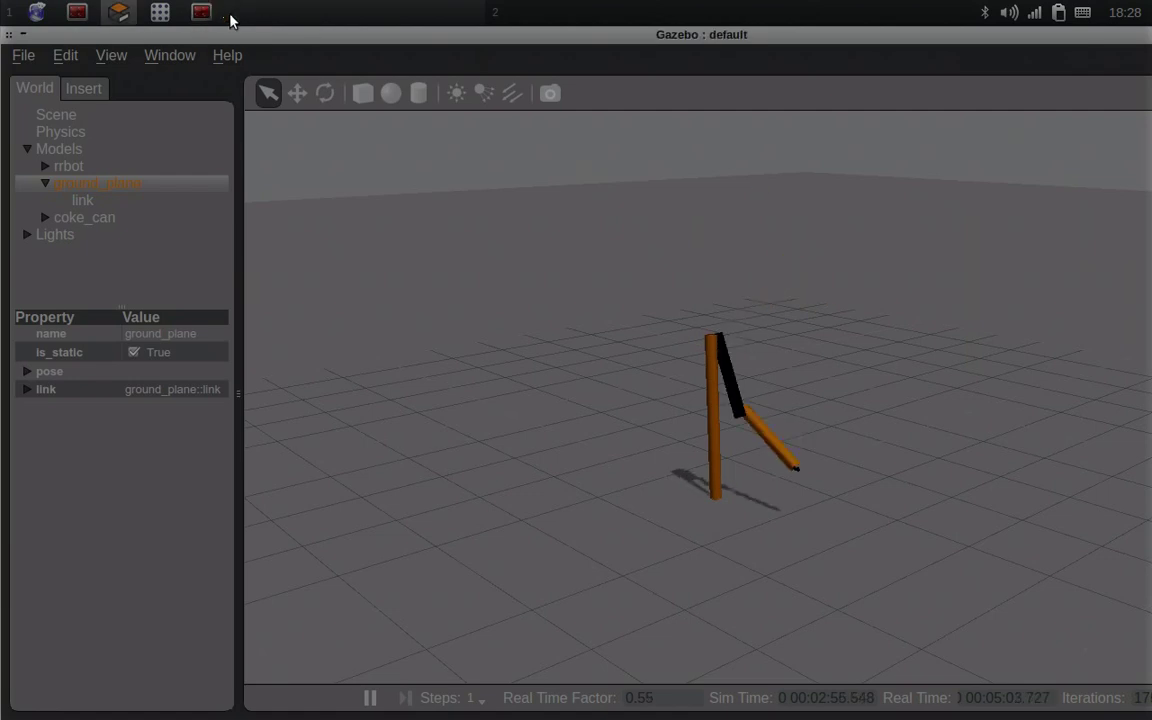
click(203, 14)
drag(315, 90, 1010, 176)
Step: Rerun the previous rosservice call four times to place coke_can at x 0.3, y 0.2, z 0 in the world frame
key(Up)
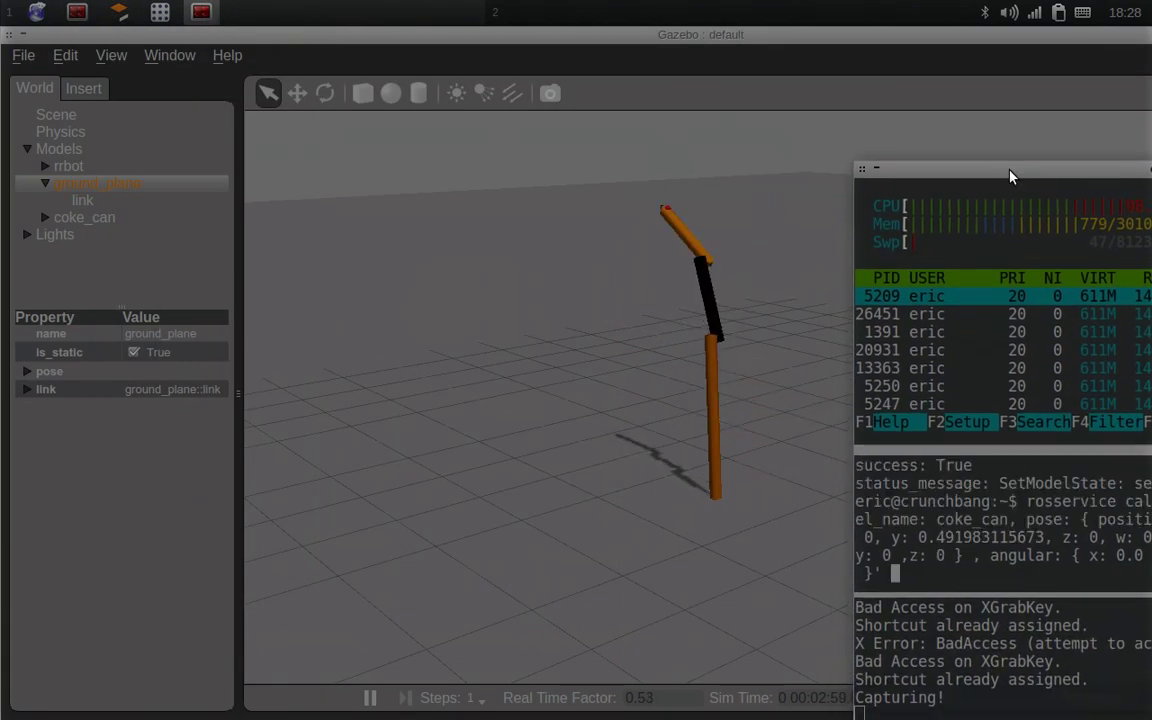
key(Return)
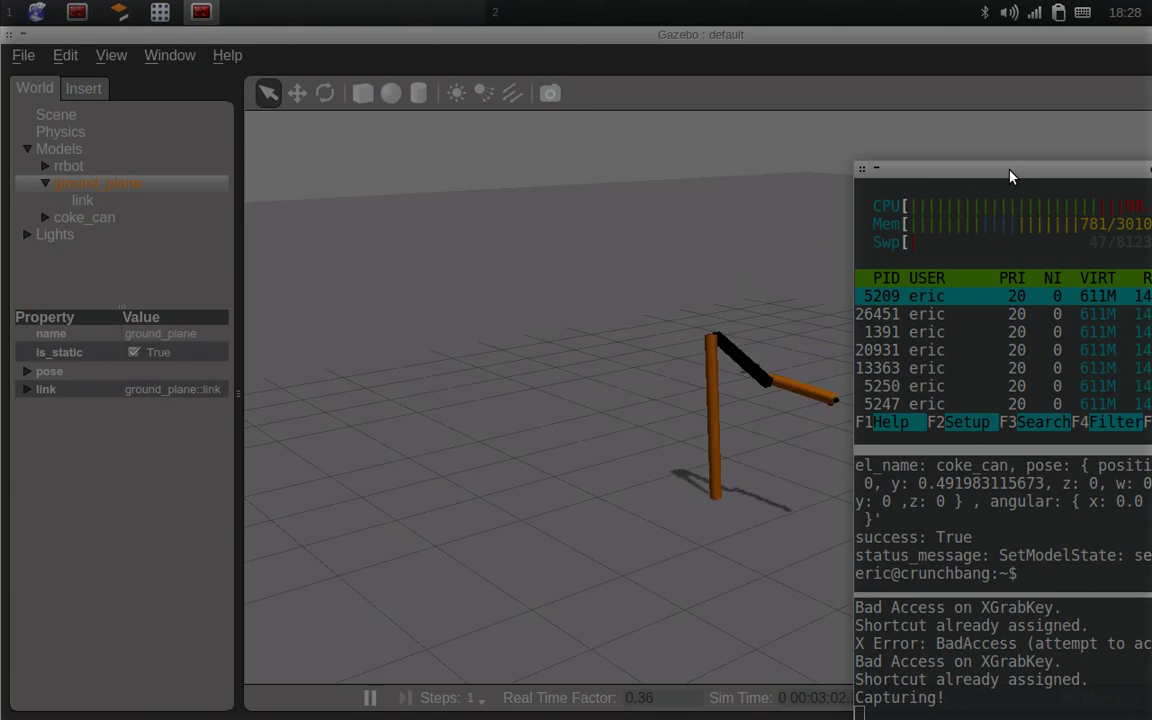
key(Up)
key(Return)
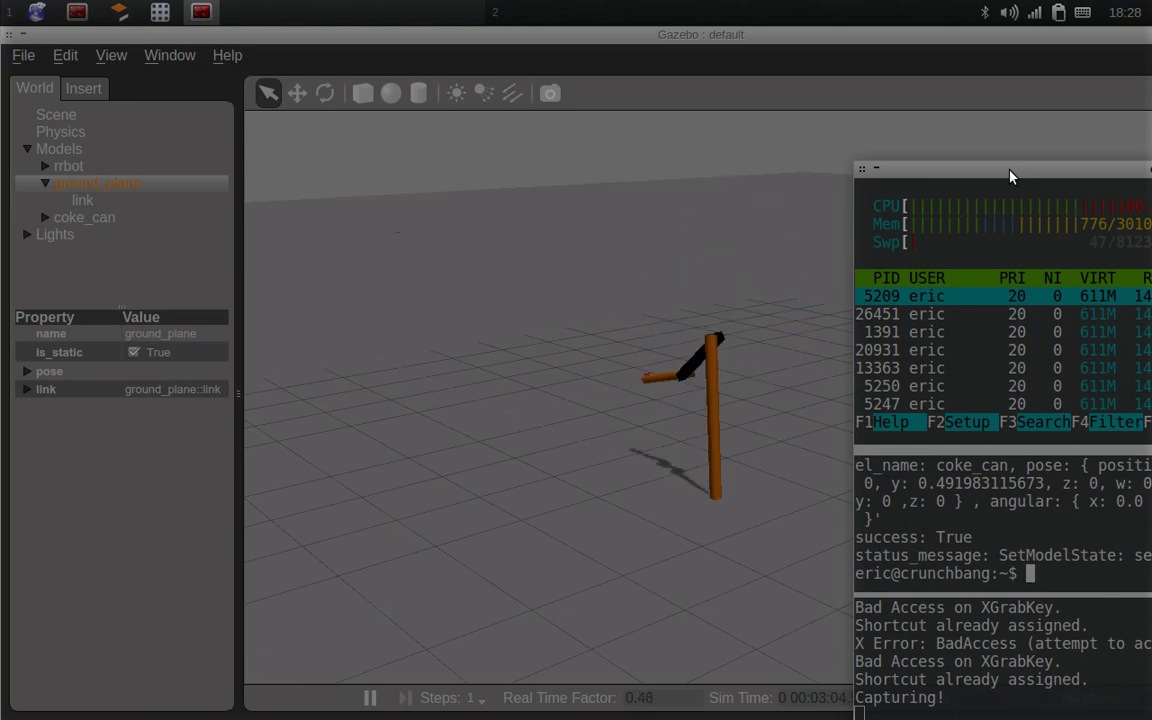
key(Up)
key(Return)
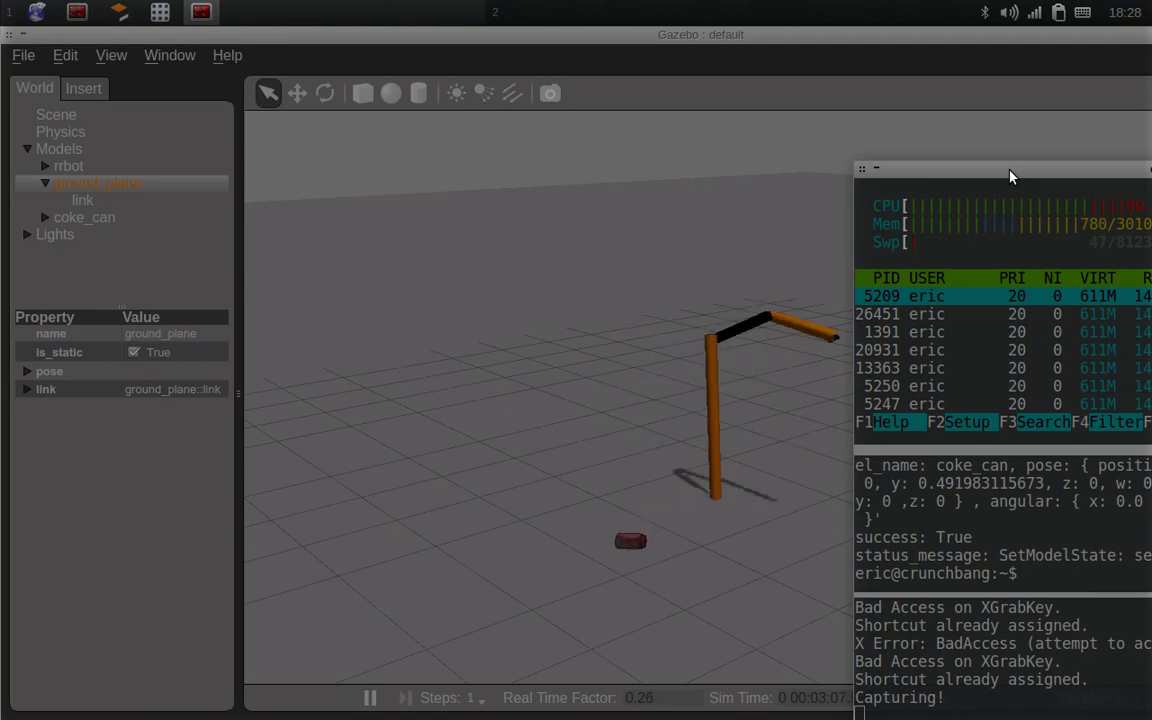
key(Up)
key(Return)
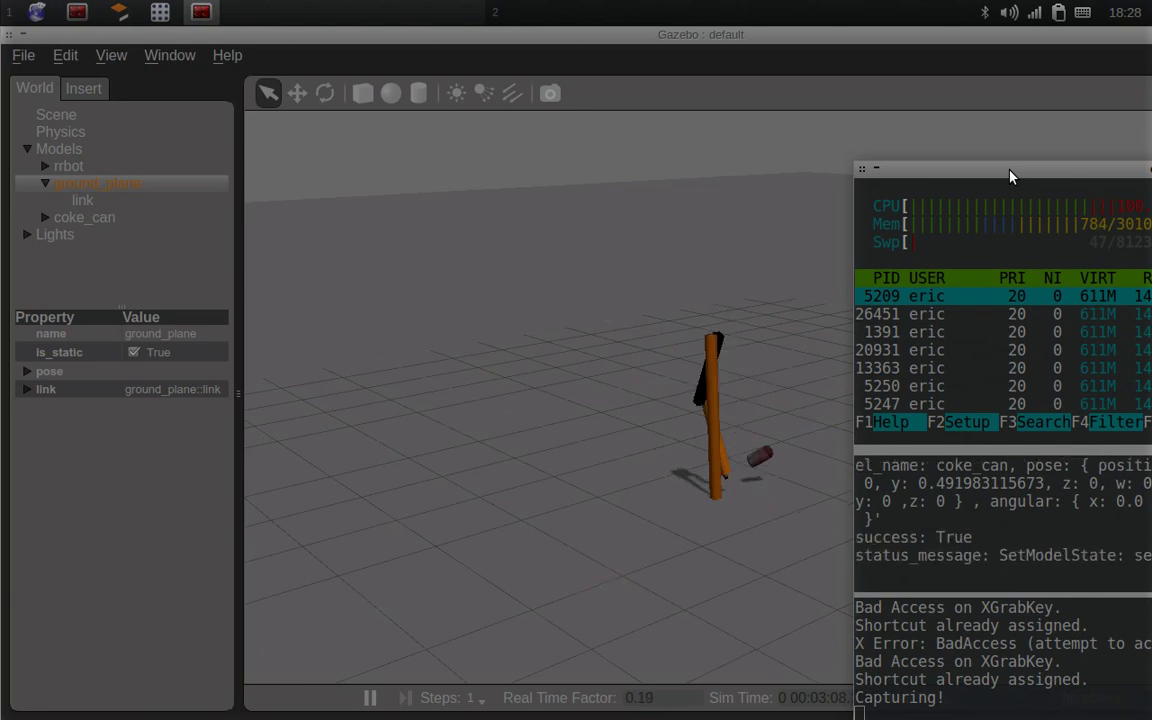
Step: Move the terminal farther away from the robot arm and reset coke_can's pose once more with the same service call
drag(1010, 177, 1142, 102)
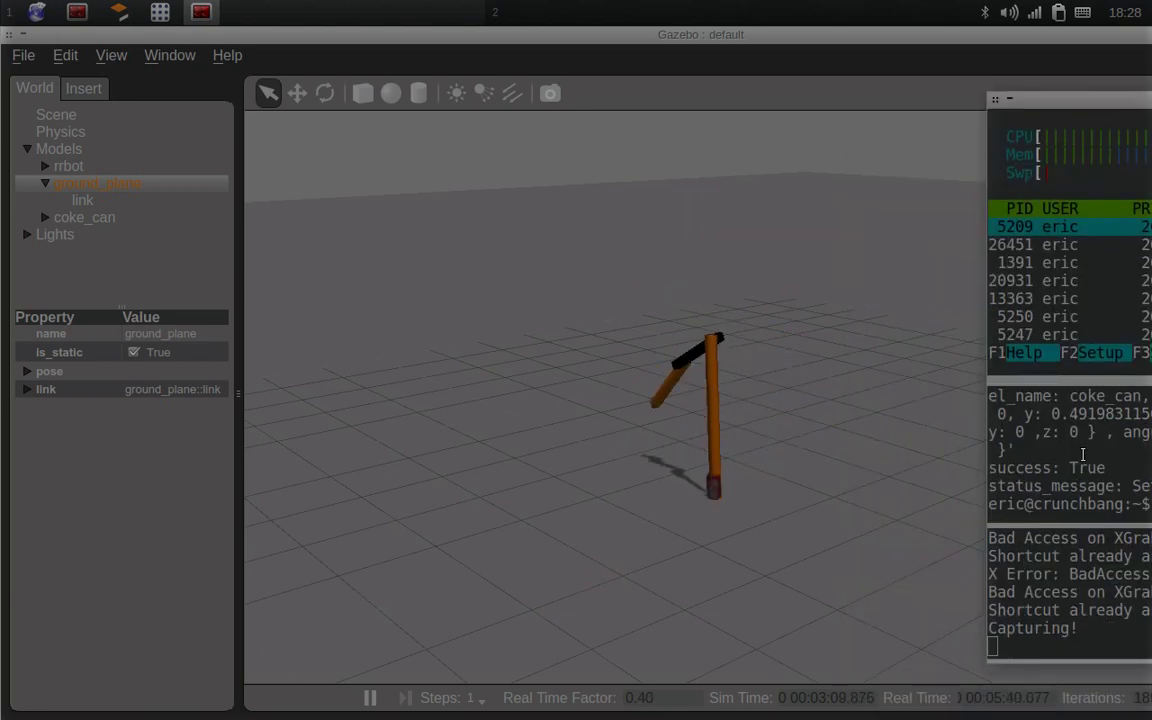
key(Up)
key(Return)
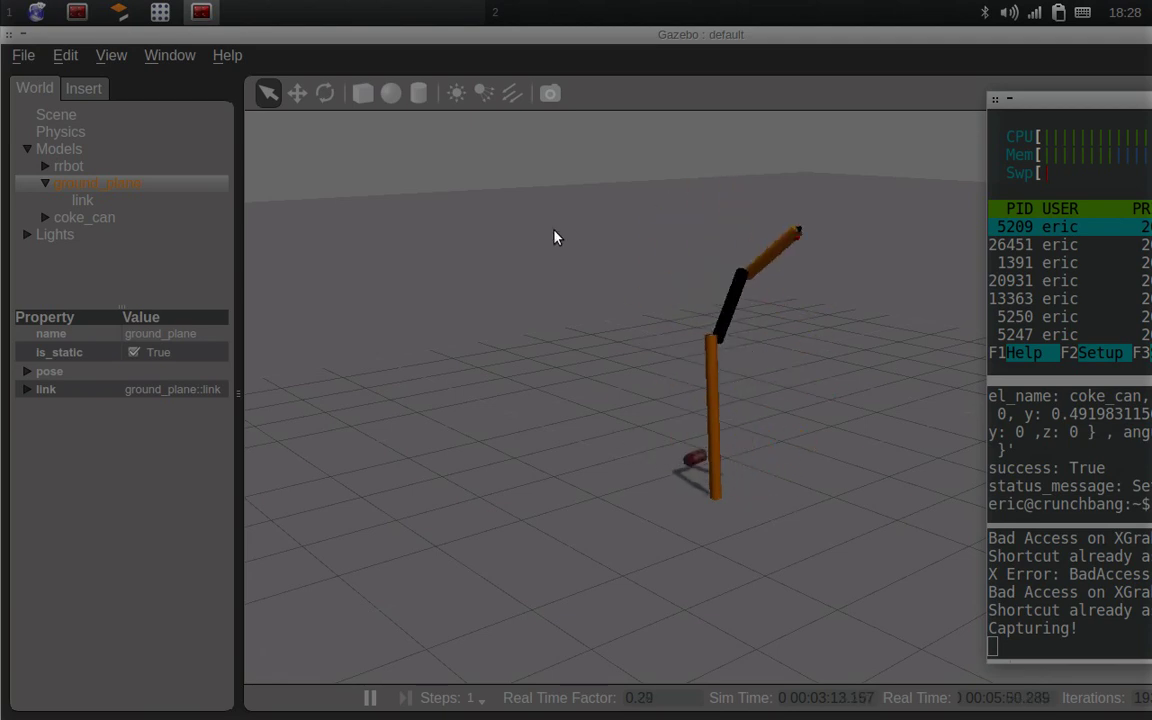
Step: In rqt's Message Publisher, set the data expression of /rrbot/joint1_position_controller/command to tan(i/25)
click(166, 12)
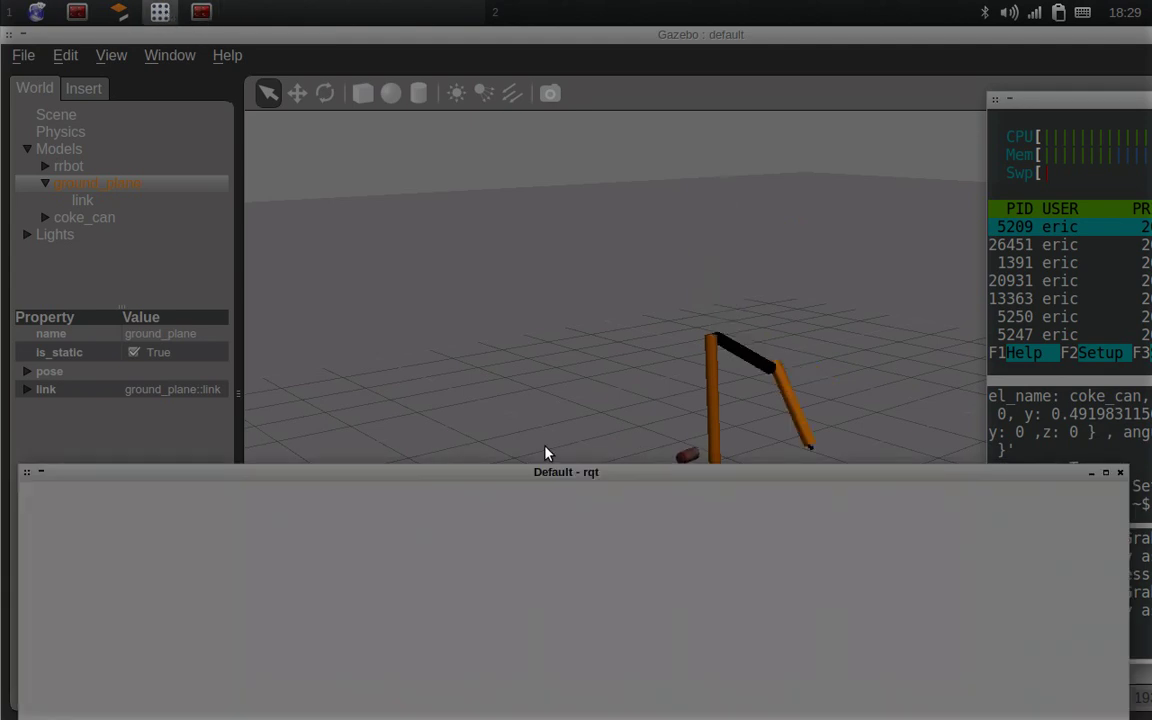
click(546, 614)
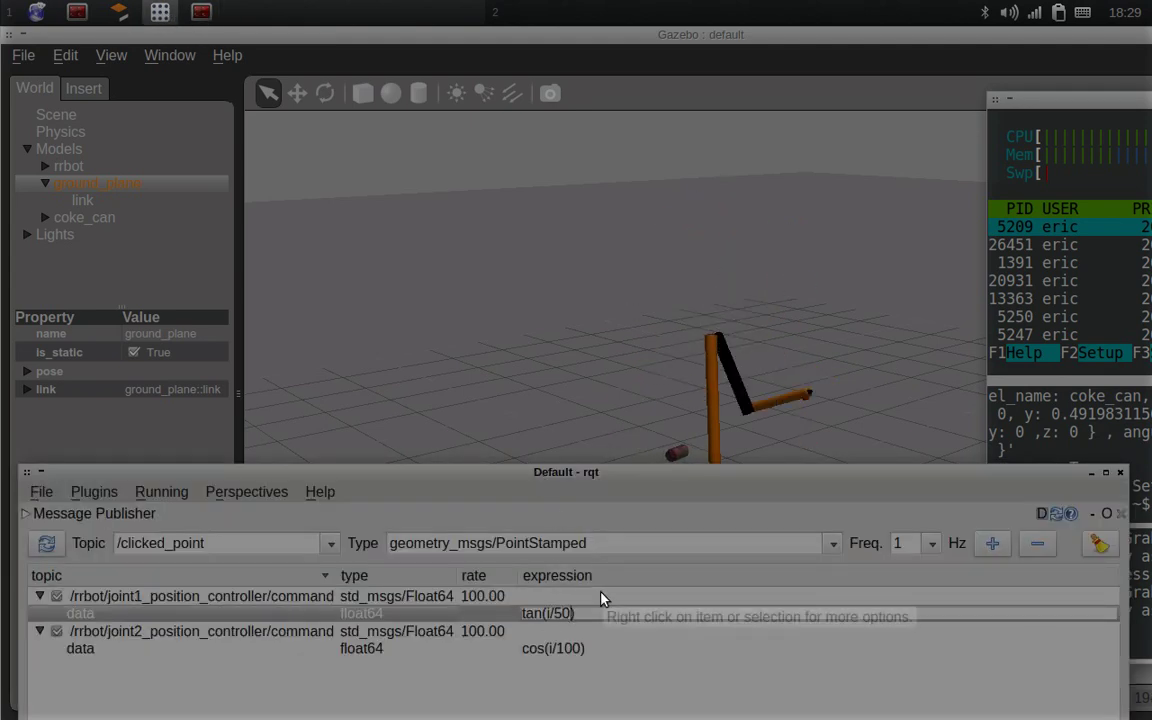
key(BackSpace)
key(BackSpace)
text(25)
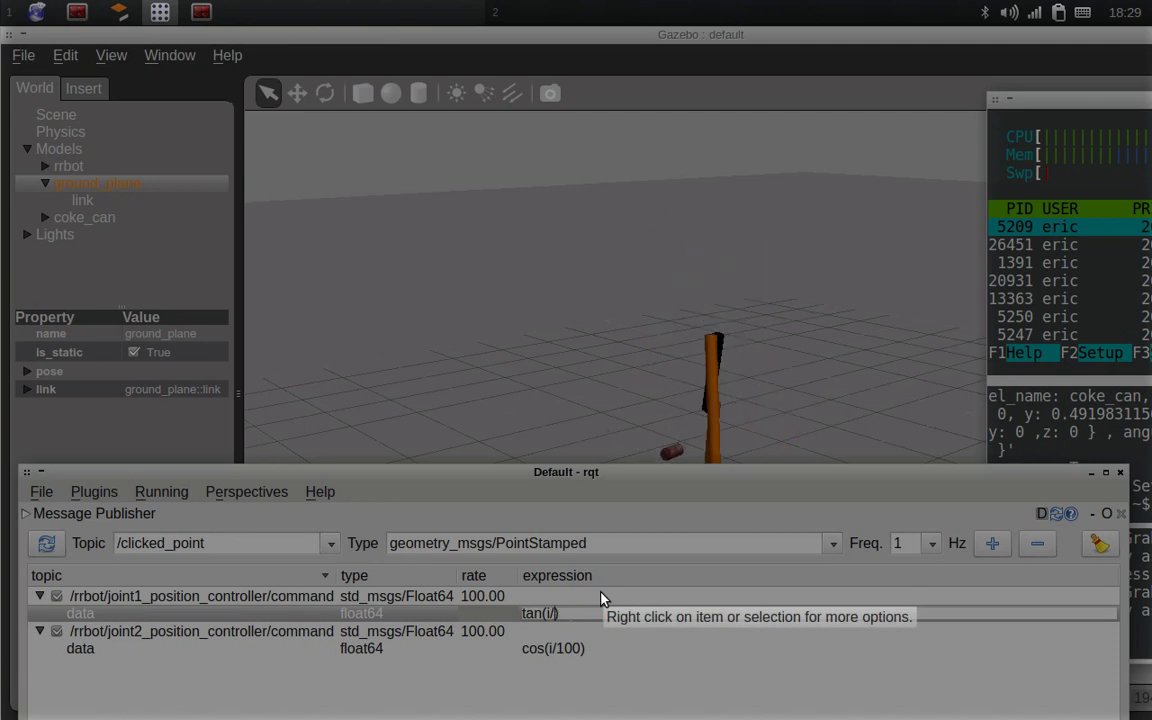
key(Return)
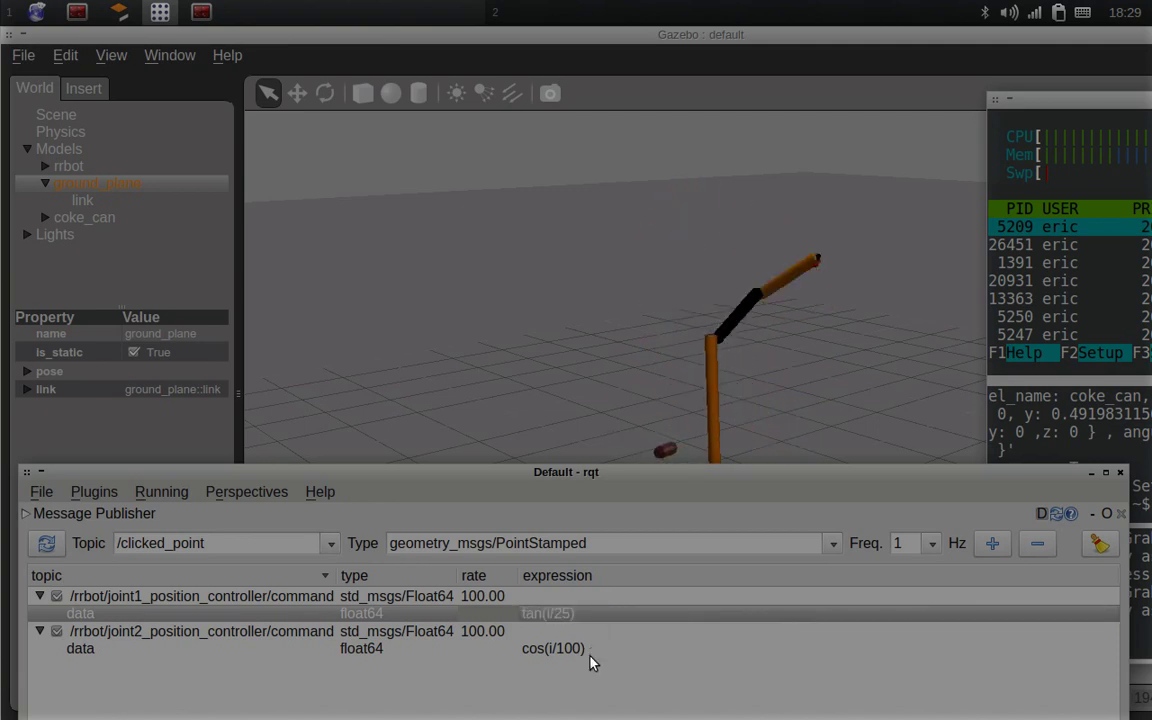
Step: Set the data expression of /rrbot/joint2_position_controller/command to cos(i/10) and minimize rqt
double_click(561, 649)
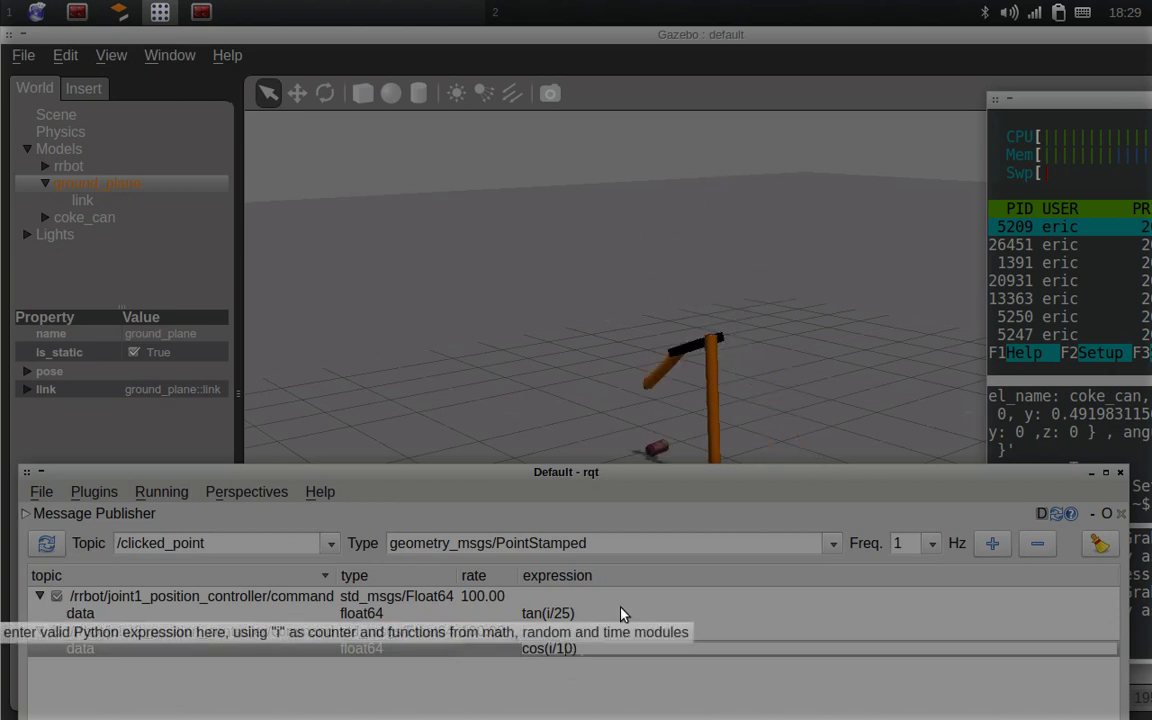
key(BackSpace)
key(Return)
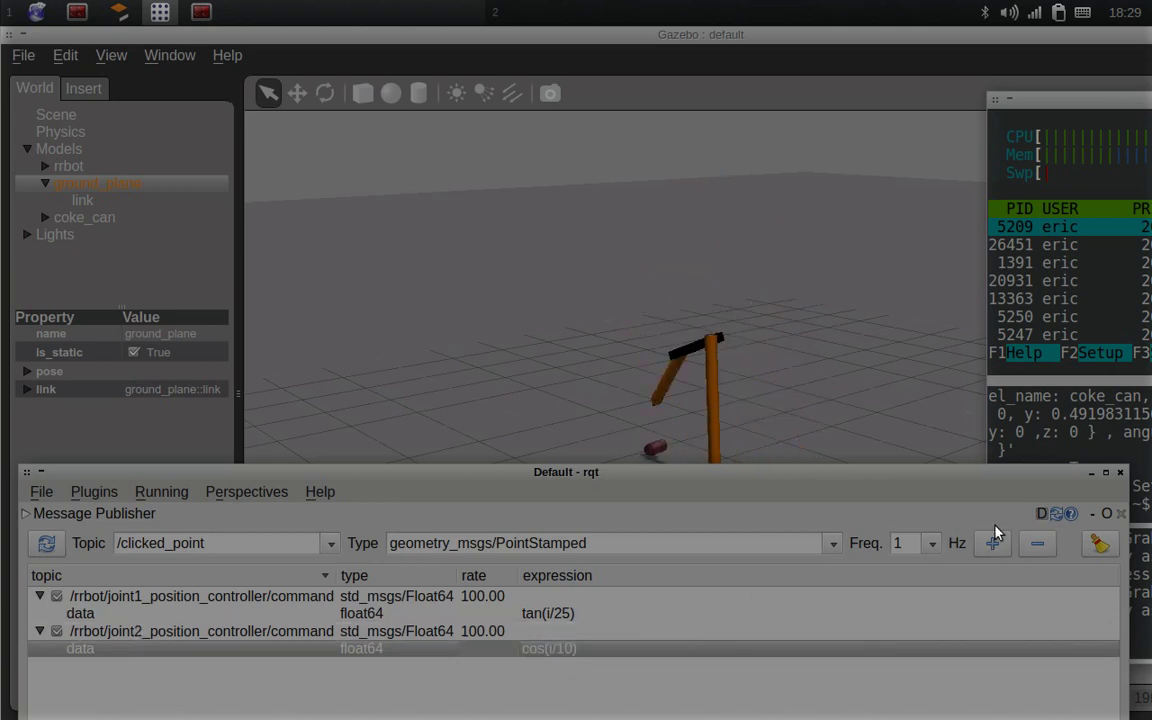
click(1092, 473)
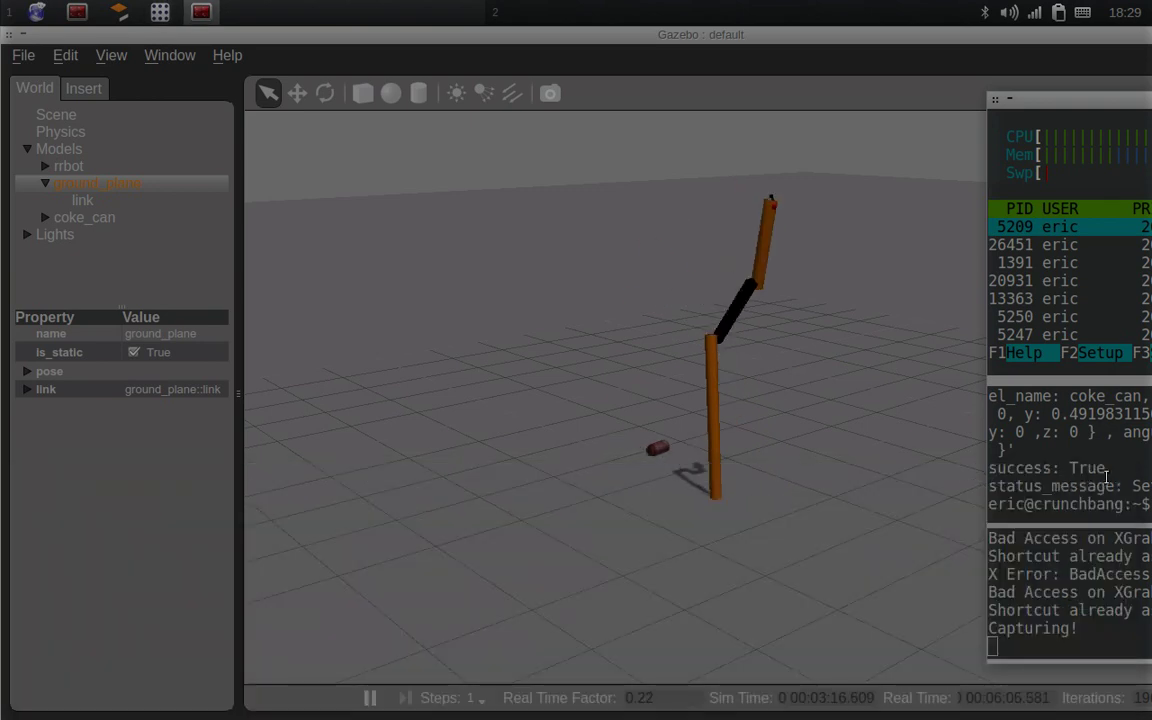
Step: In the terminal, rerun the coke_can set-model-state call three times to put the can back in the arm's path
key(Up)
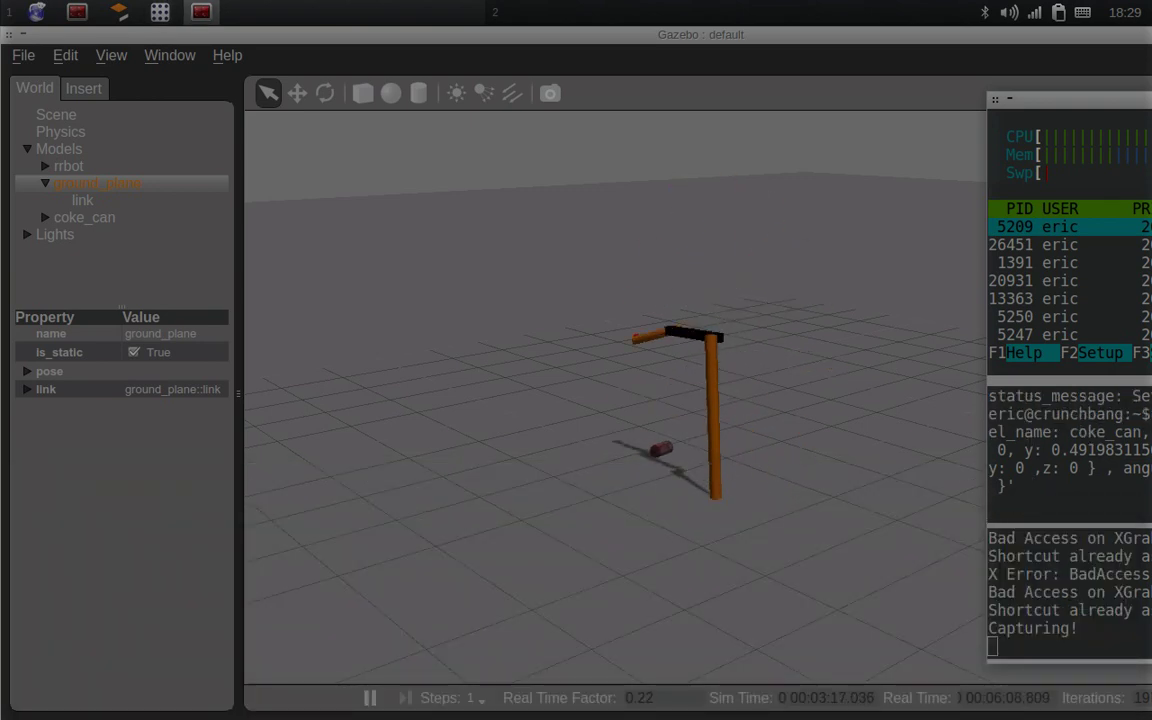
key(Return)
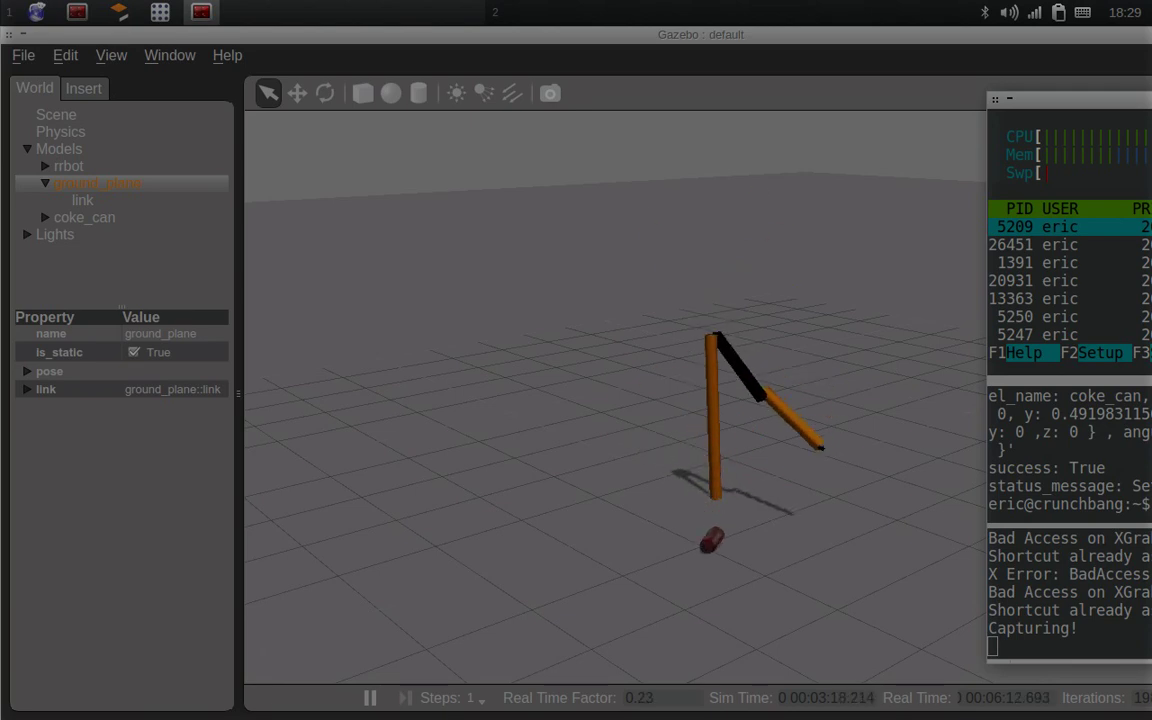
key(Up)
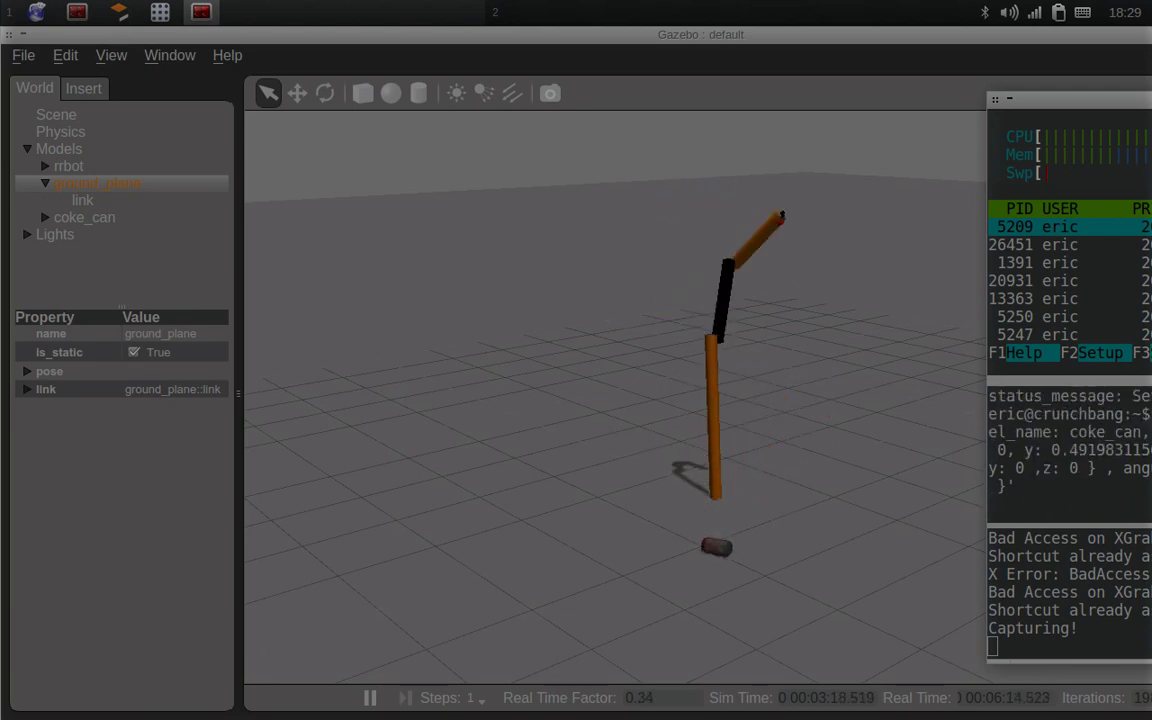
key(Return)
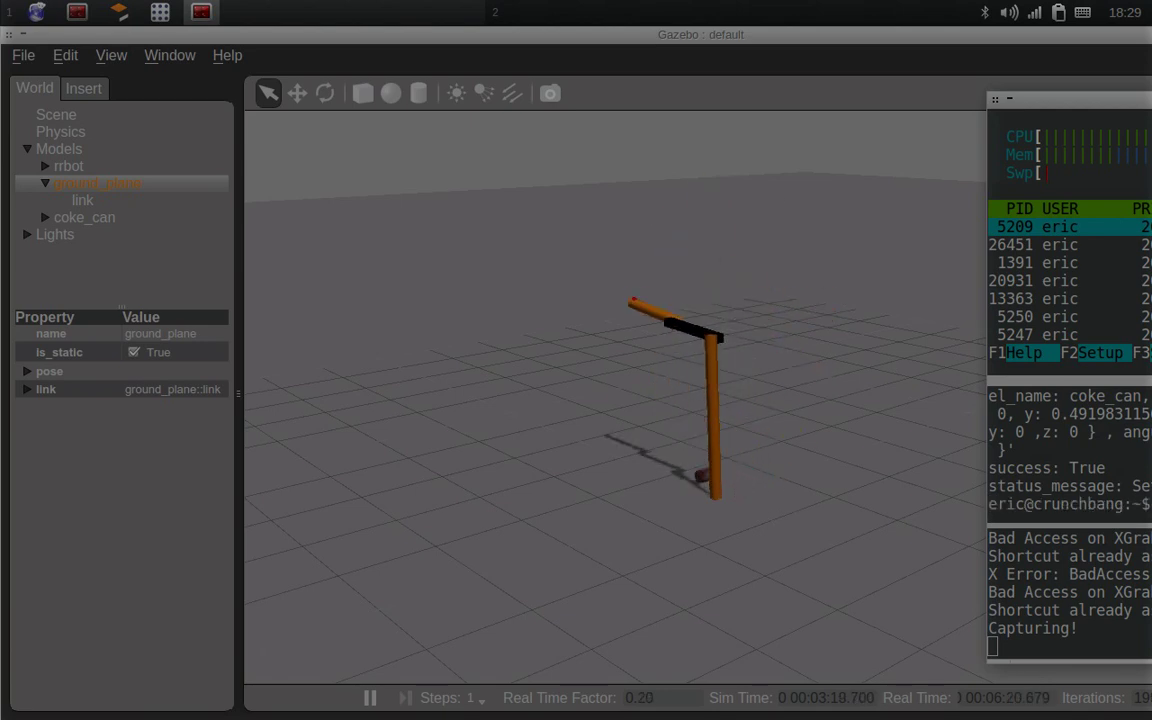
key(Up)
key(Return)
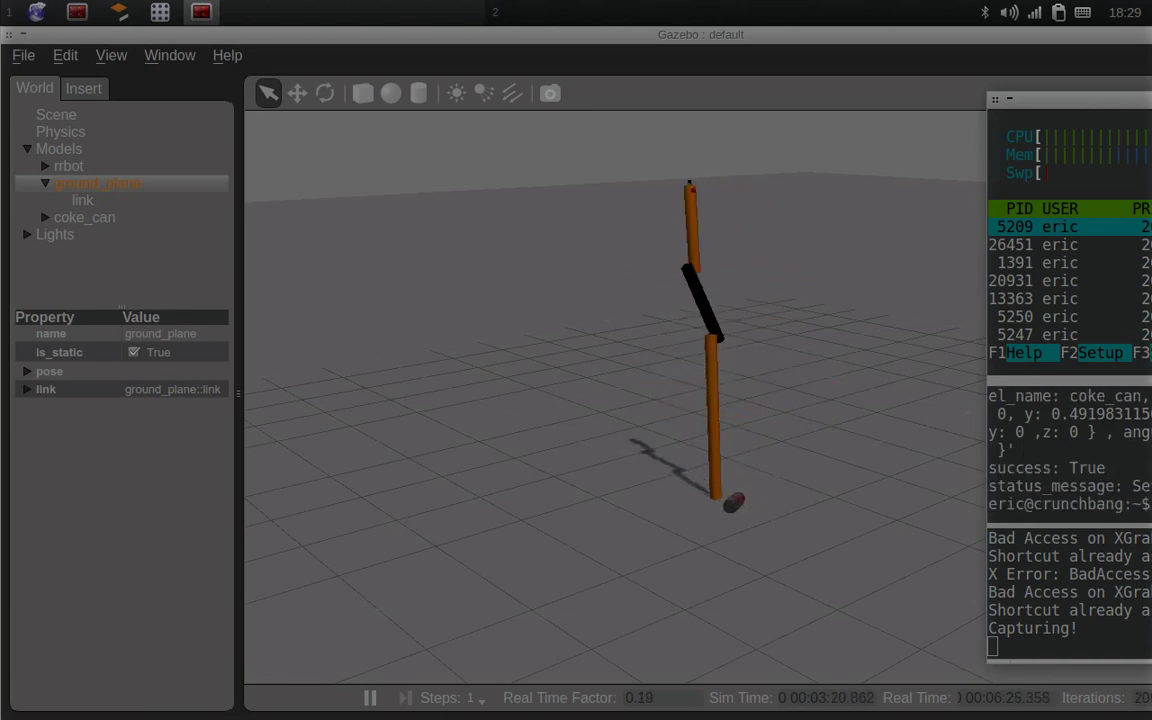
Step: In rqt, set the data expression of /rrbot/joint2_position_controller/command to cos(i/100) and minimize the window
click(160, 12)
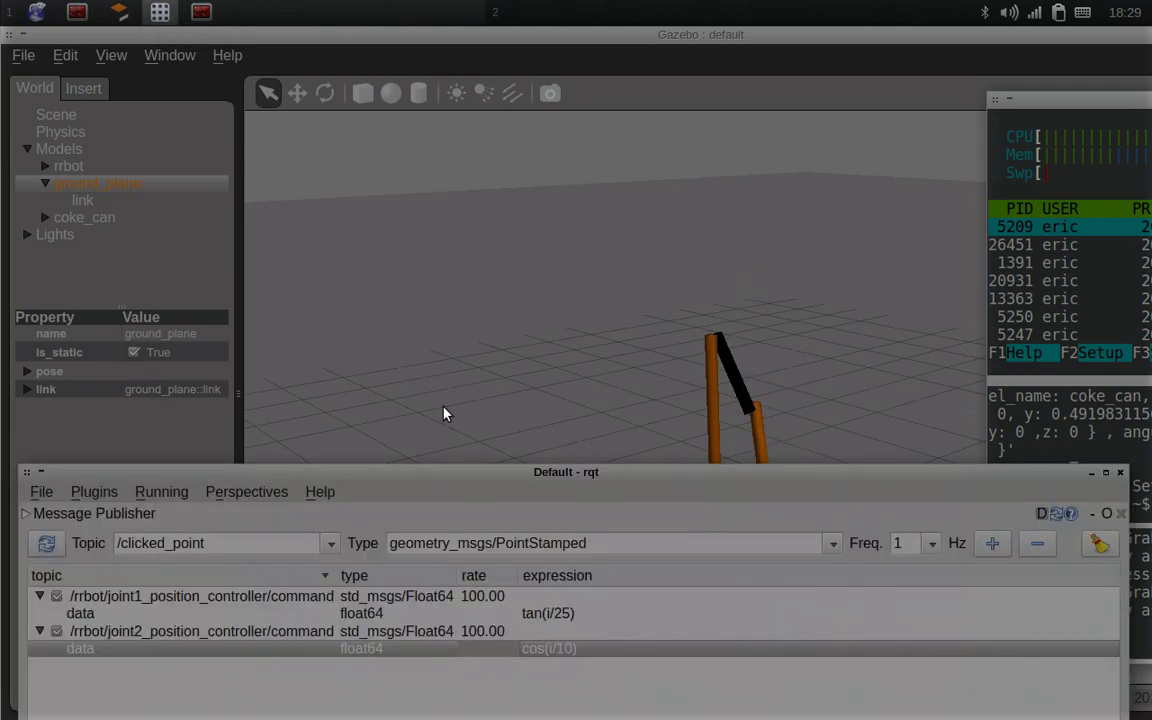
double_click(553, 650)
text(0)
key(Return)
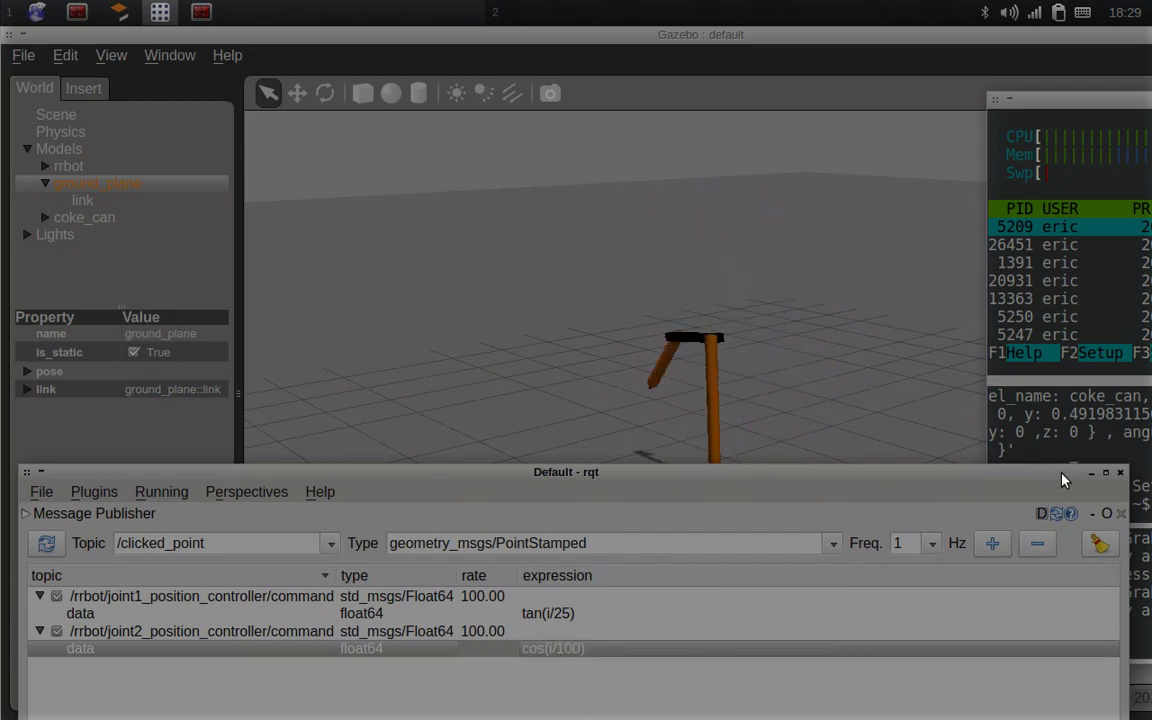
click(1091, 473)
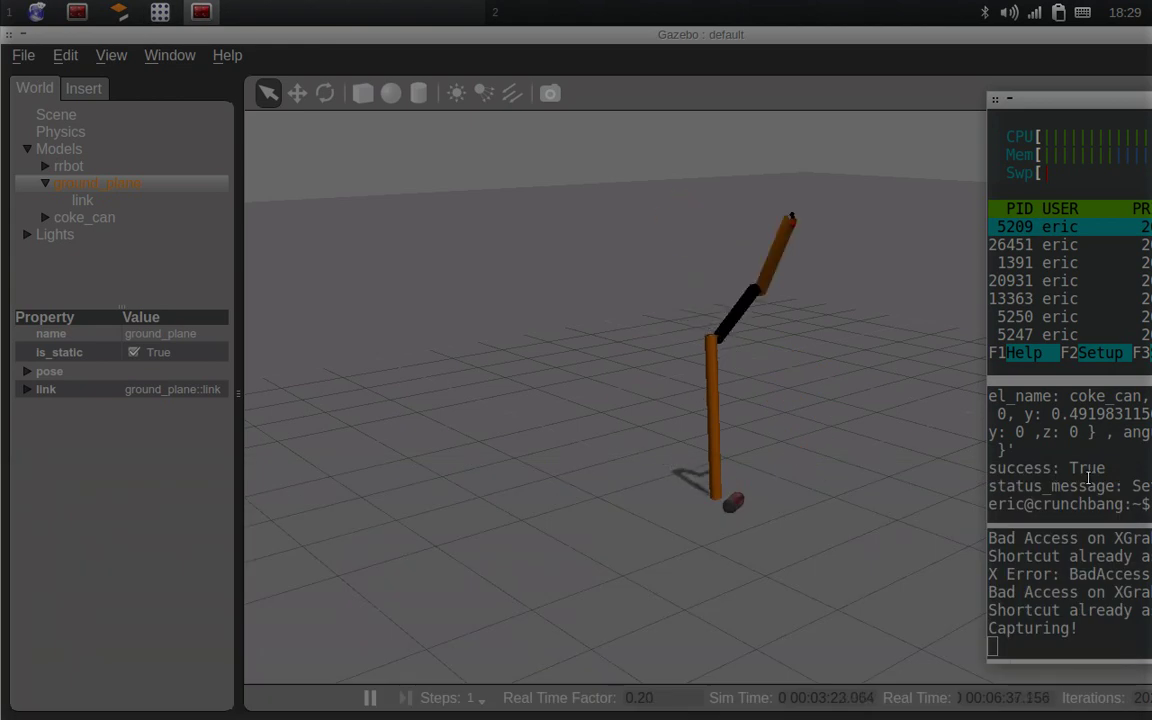
Step: In the terminal, reset coke_can's pose two times with the previous rosservice call
key(Up)
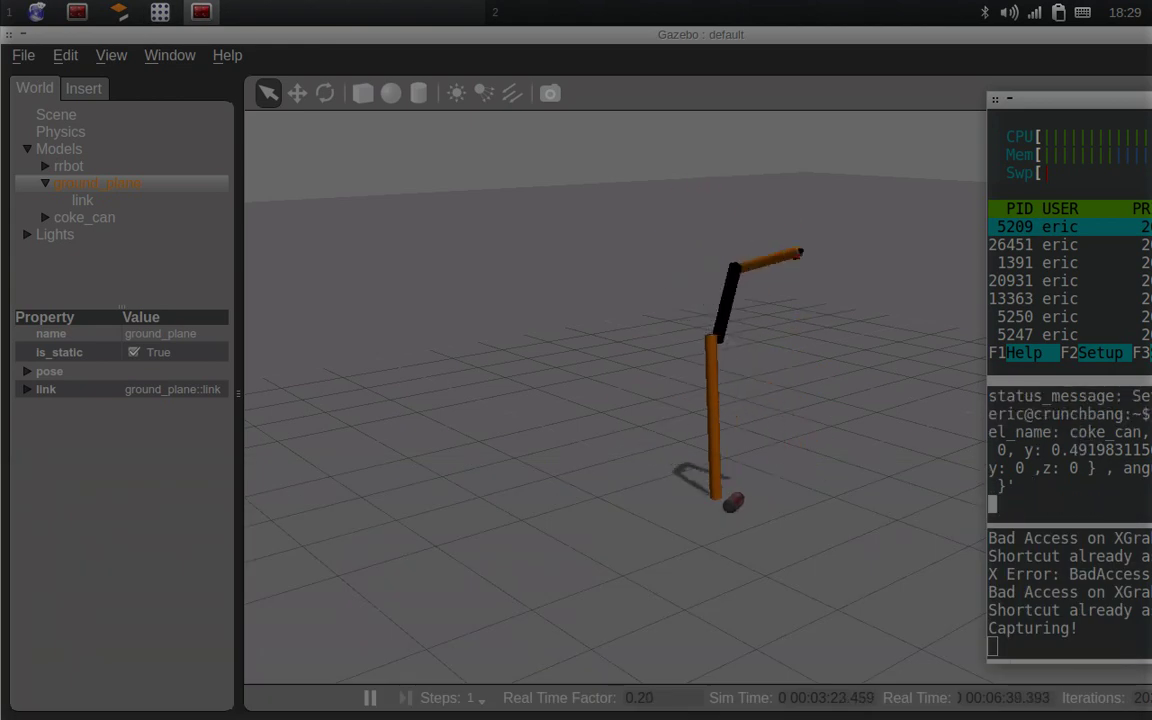
key(Return)
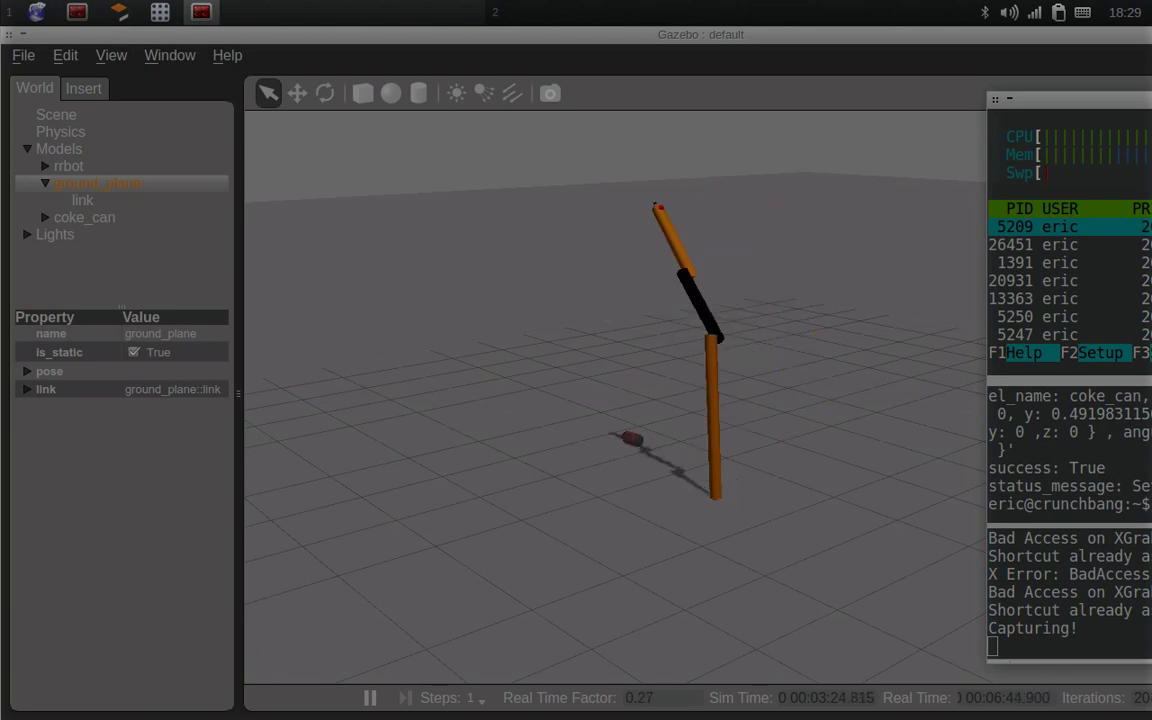
key(Up)
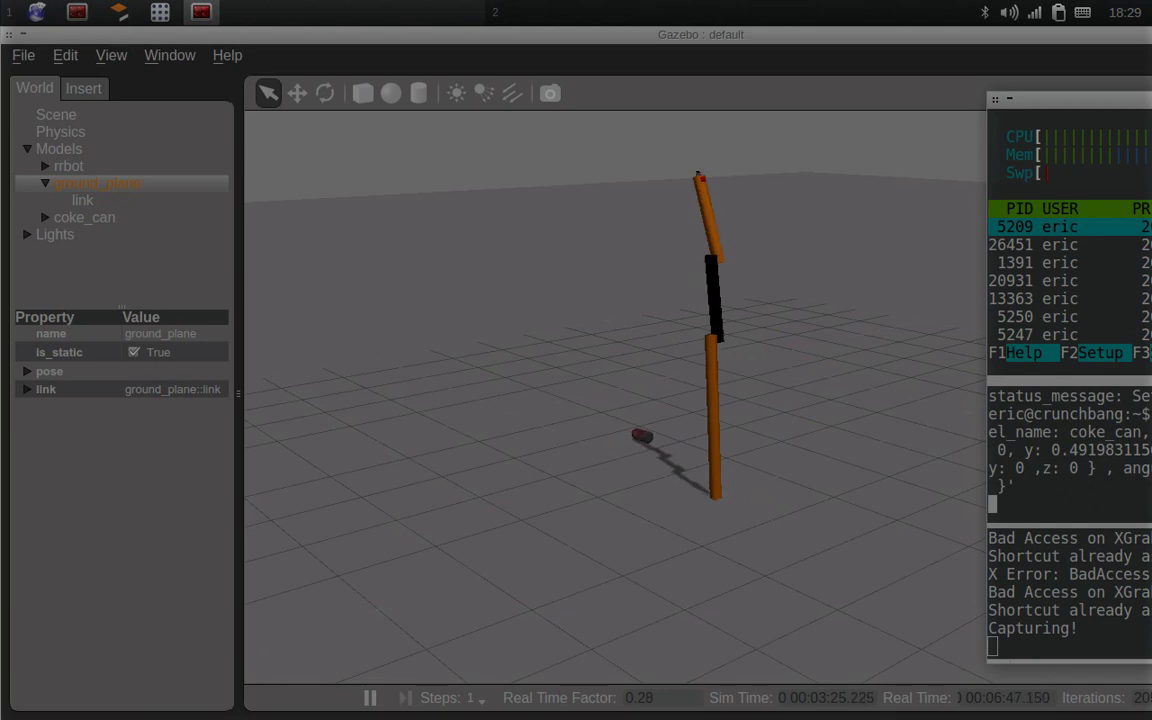
key(Return)
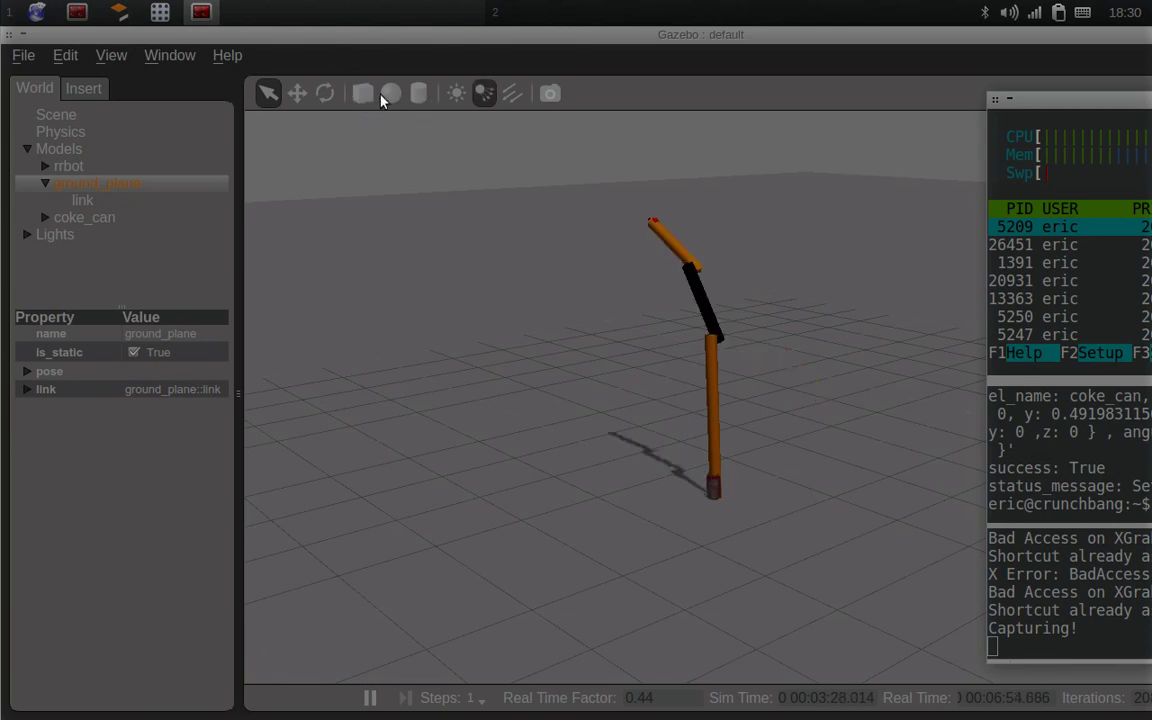
Step: Insert a cylinder on the ground plane in Gazebo, just in front of the robot arm's base
click(418, 98)
click(418, 96)
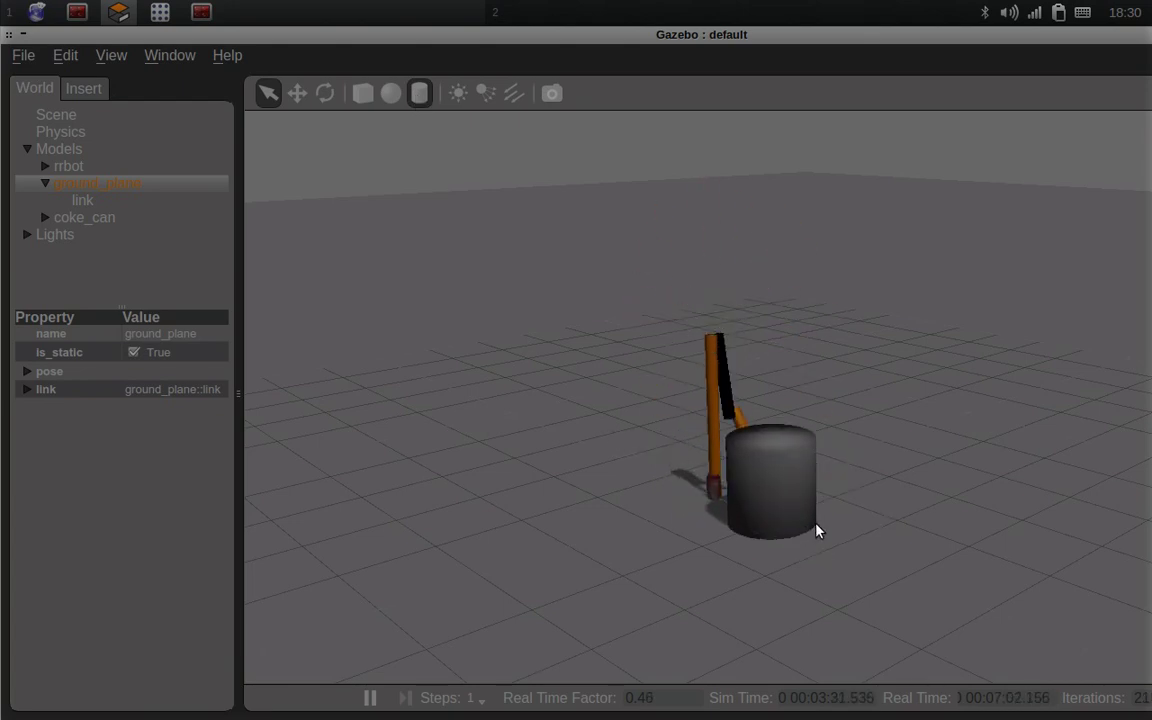
click(818, 528)
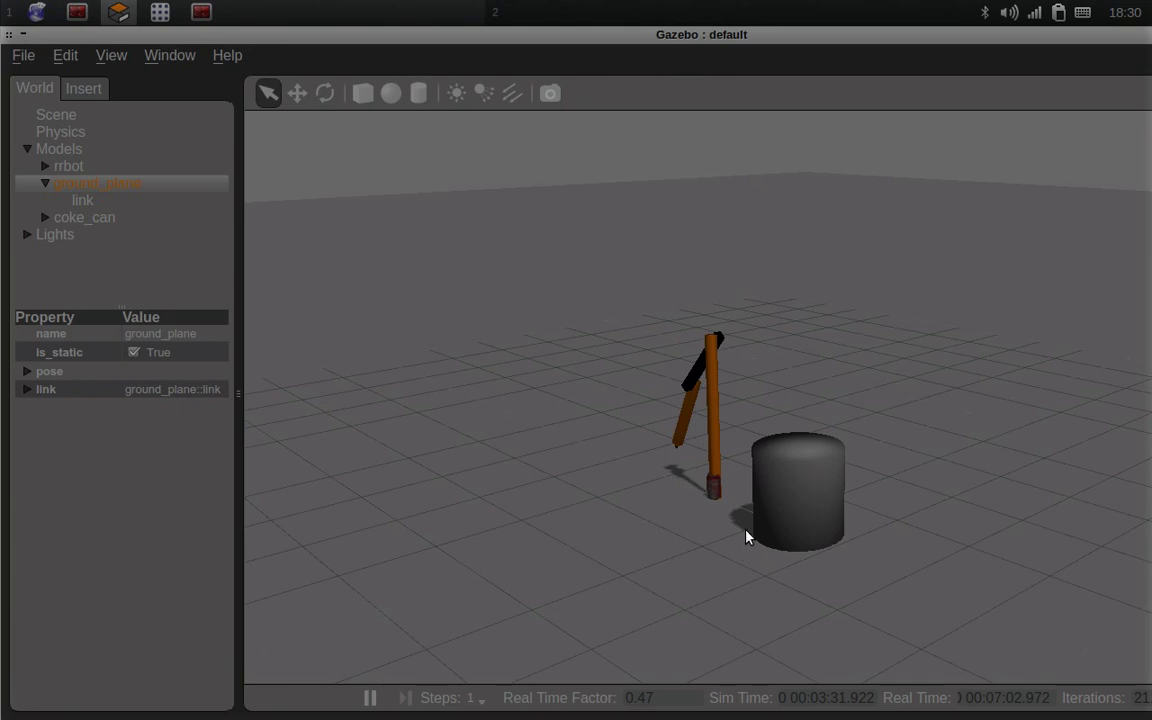
Step: Switch to the terminal and rerun the previous coke_can set-model-state call five times to put the can back near the arm
key(alt+Tab)
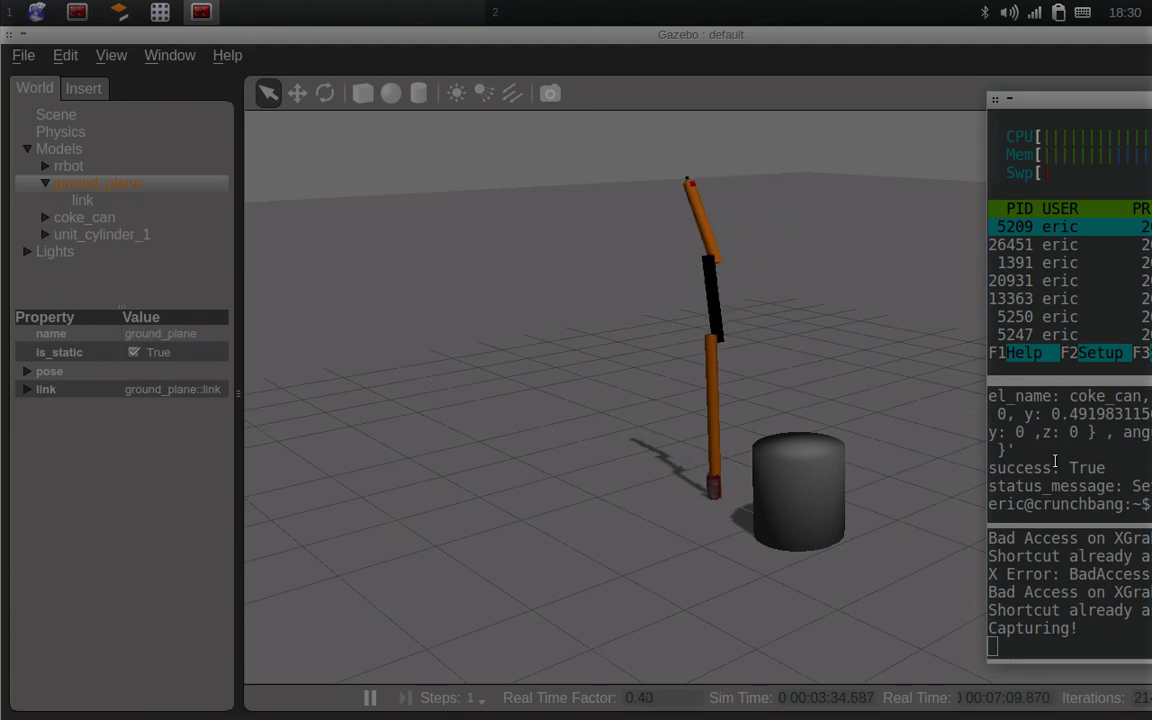
key(Up)
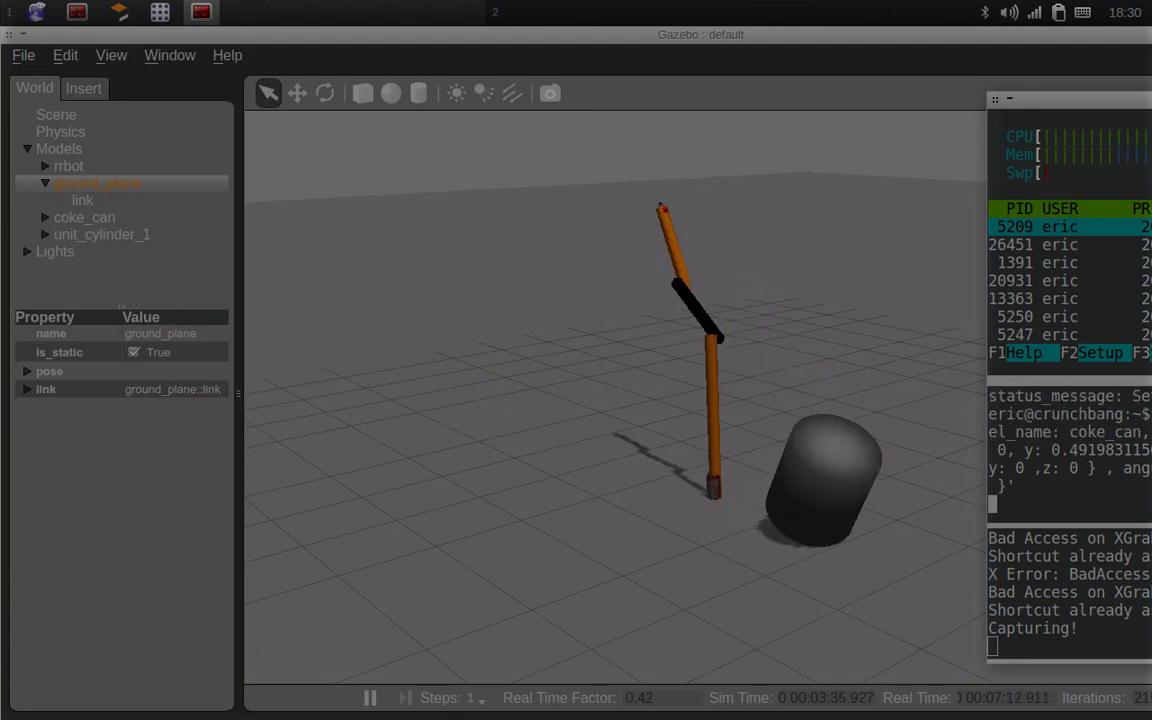
key(Return)
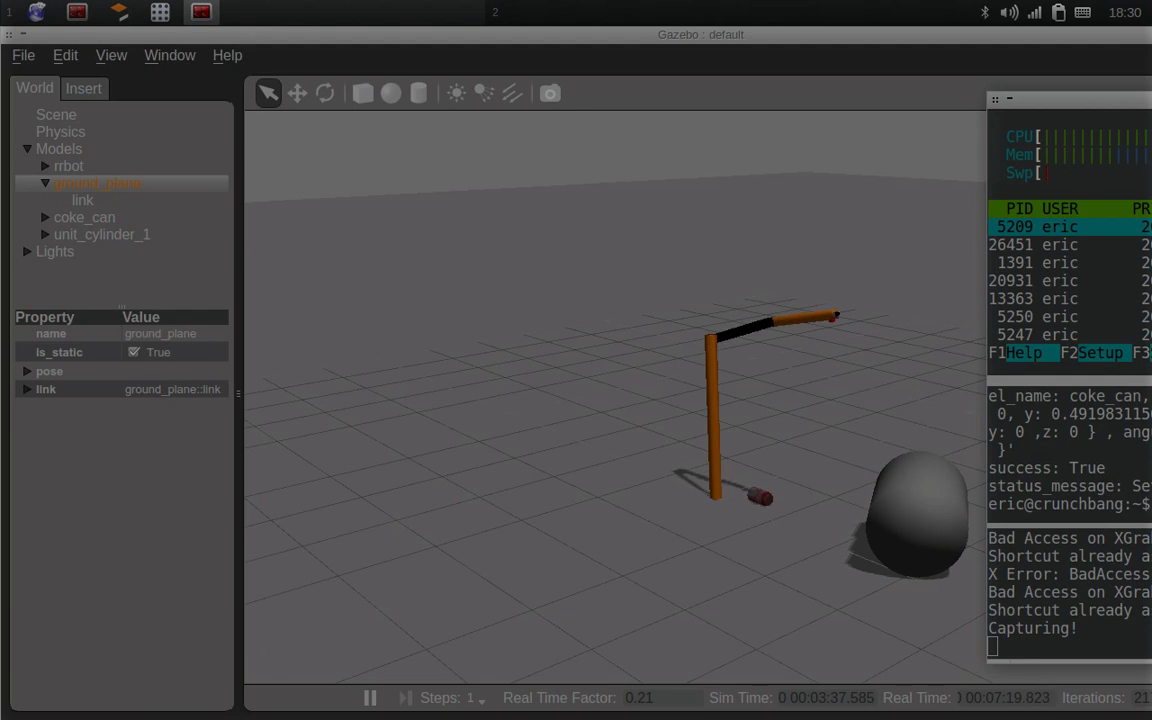
key(Up)
key(Return)
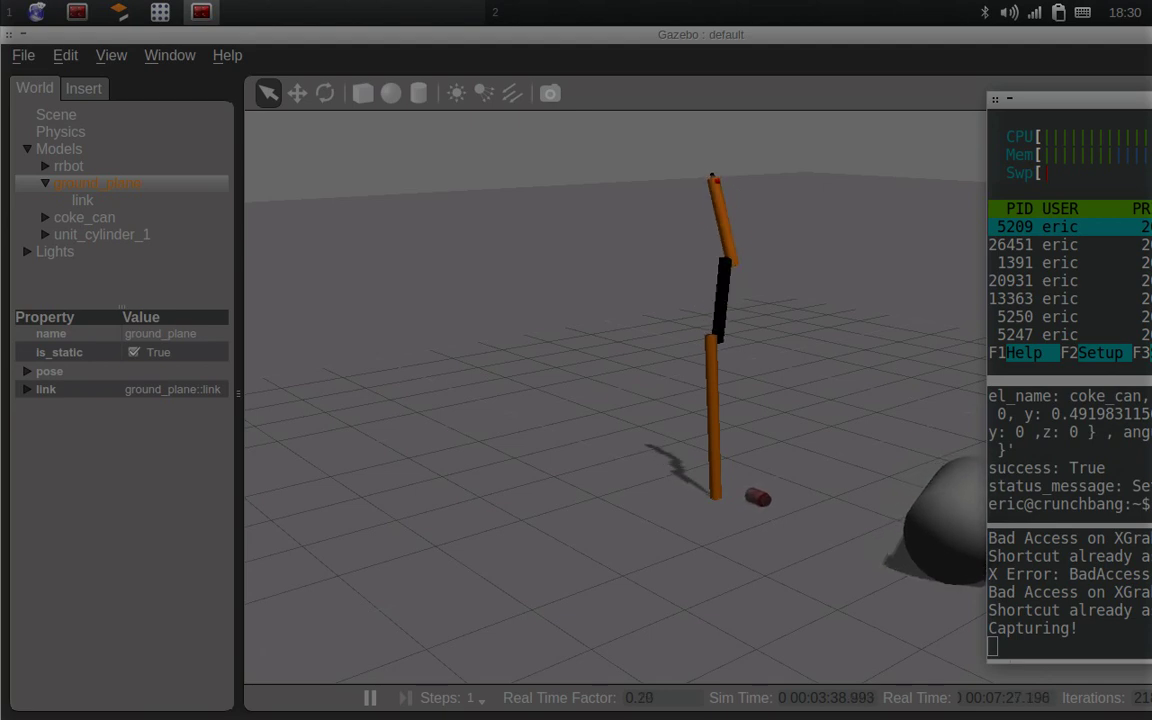
key(Up)
key(Return)
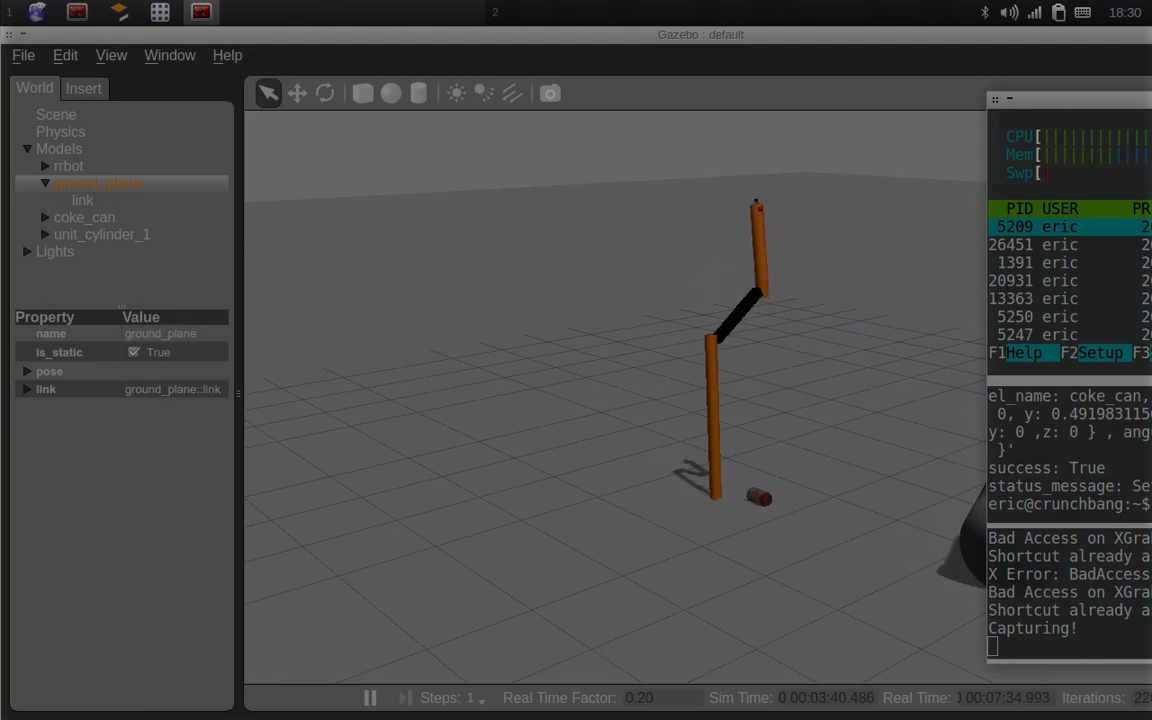
key(Up)
key(Return)
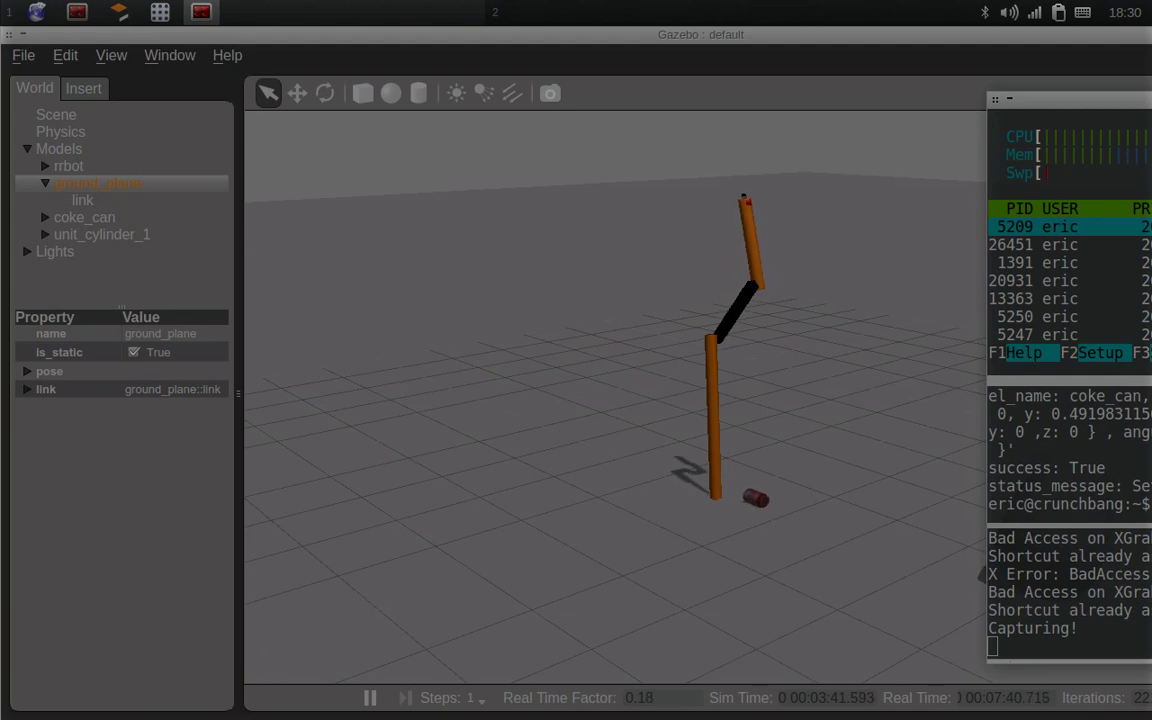
key(Up)
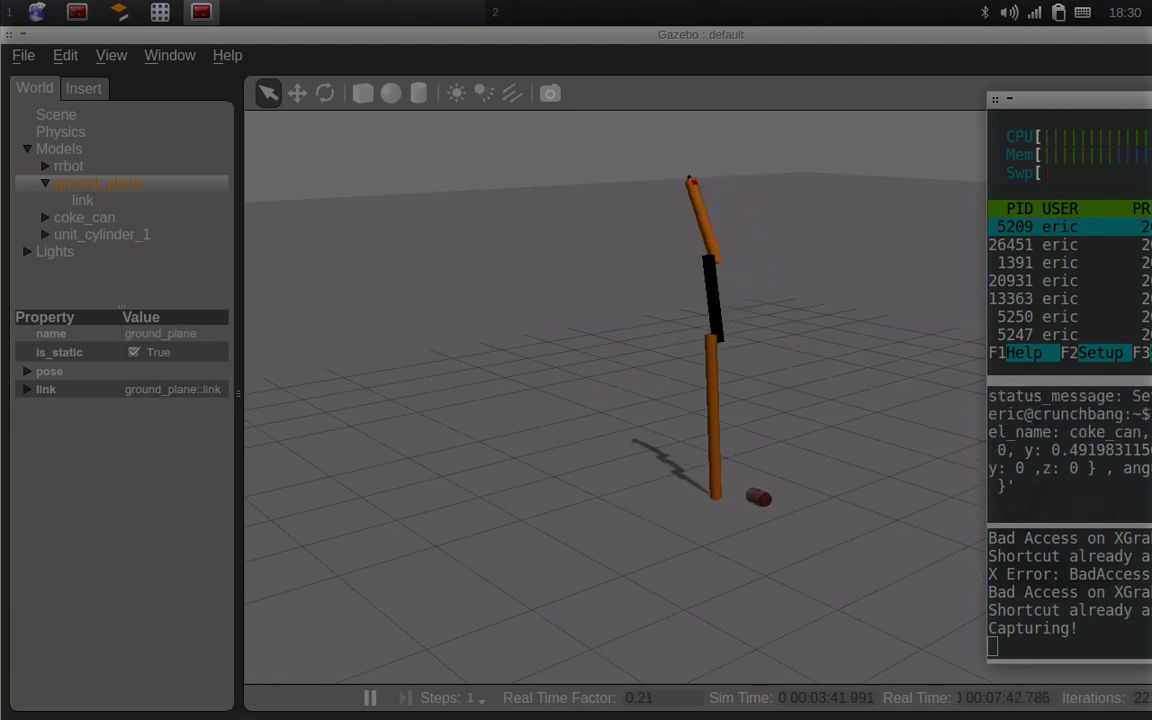
key(Return)
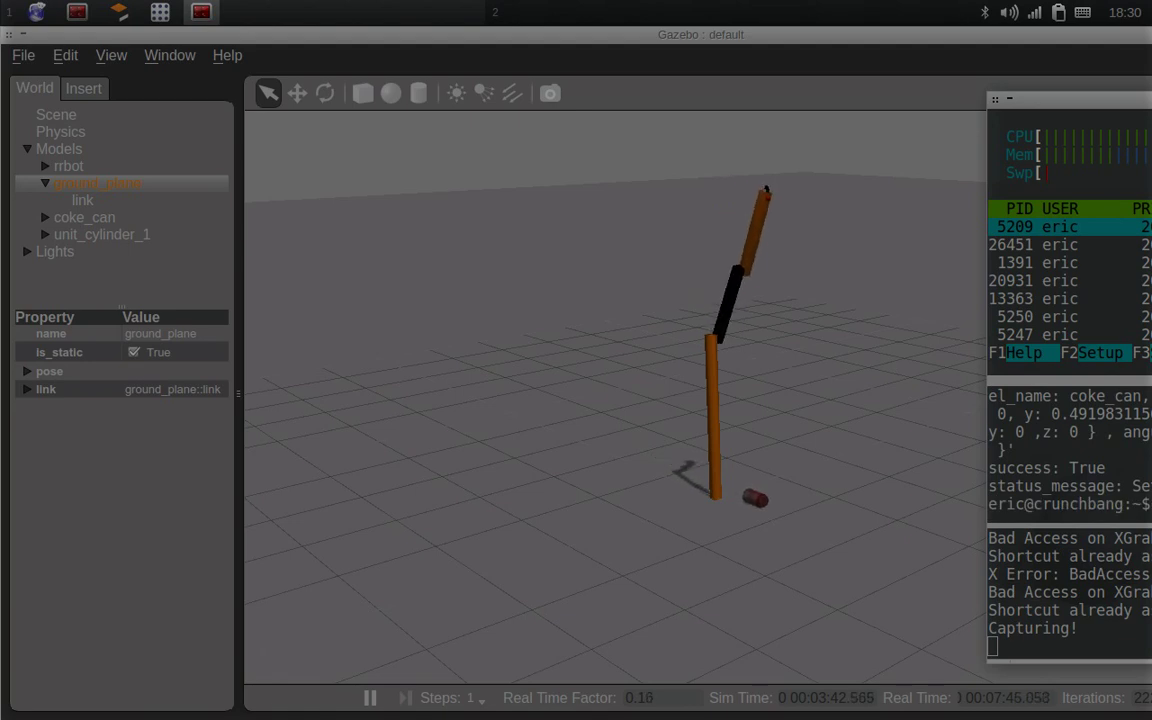
Step: In rqt, set the data expression of /rrbot/joint1_position_controller/command to tan(i/20)
click(160, 12)
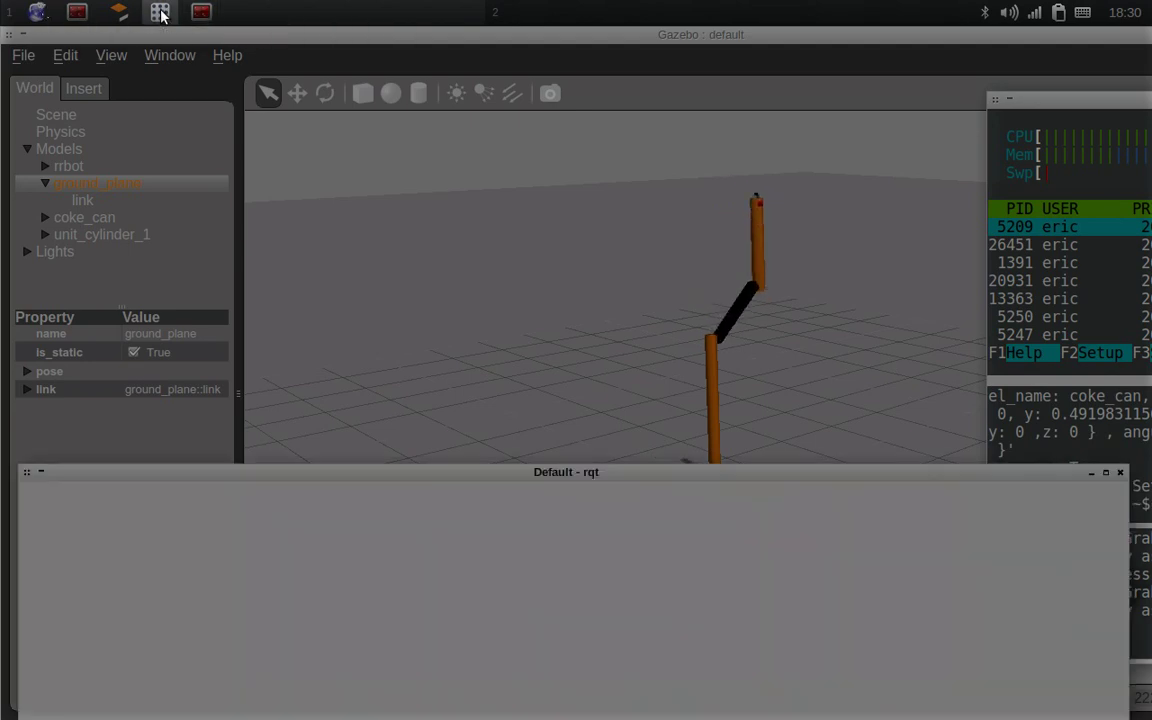
double_click(553, 613)
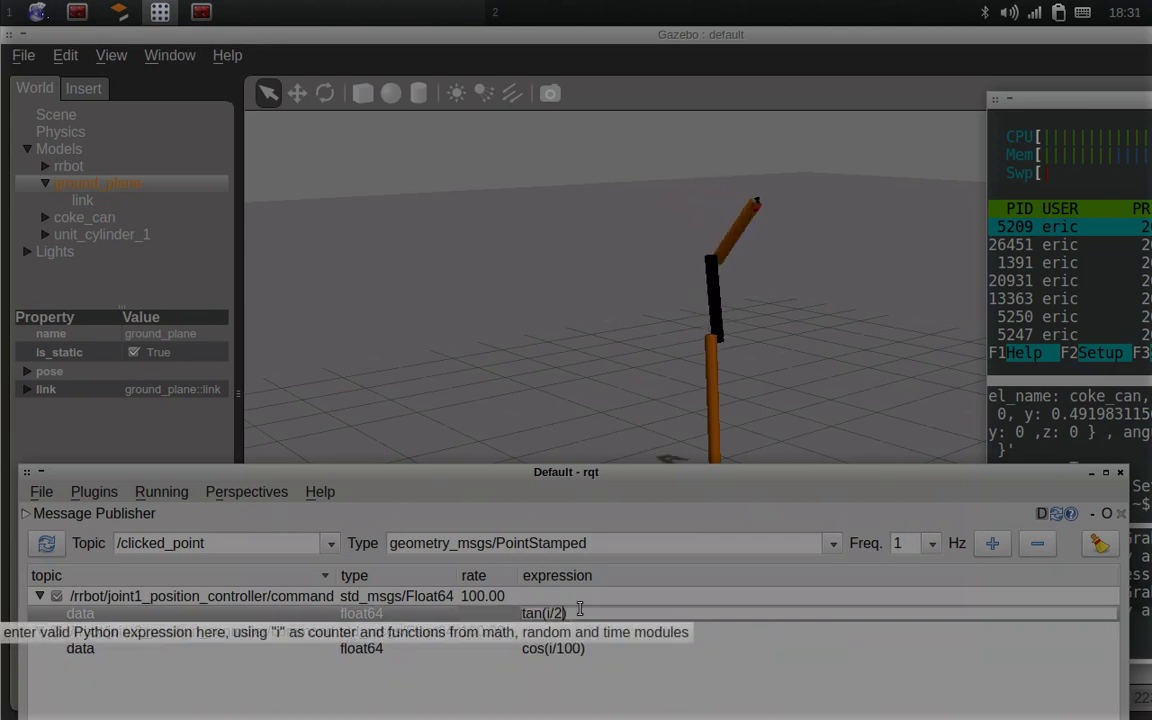
key(Left)
key(BackSpace)
text(0)
key(Return)
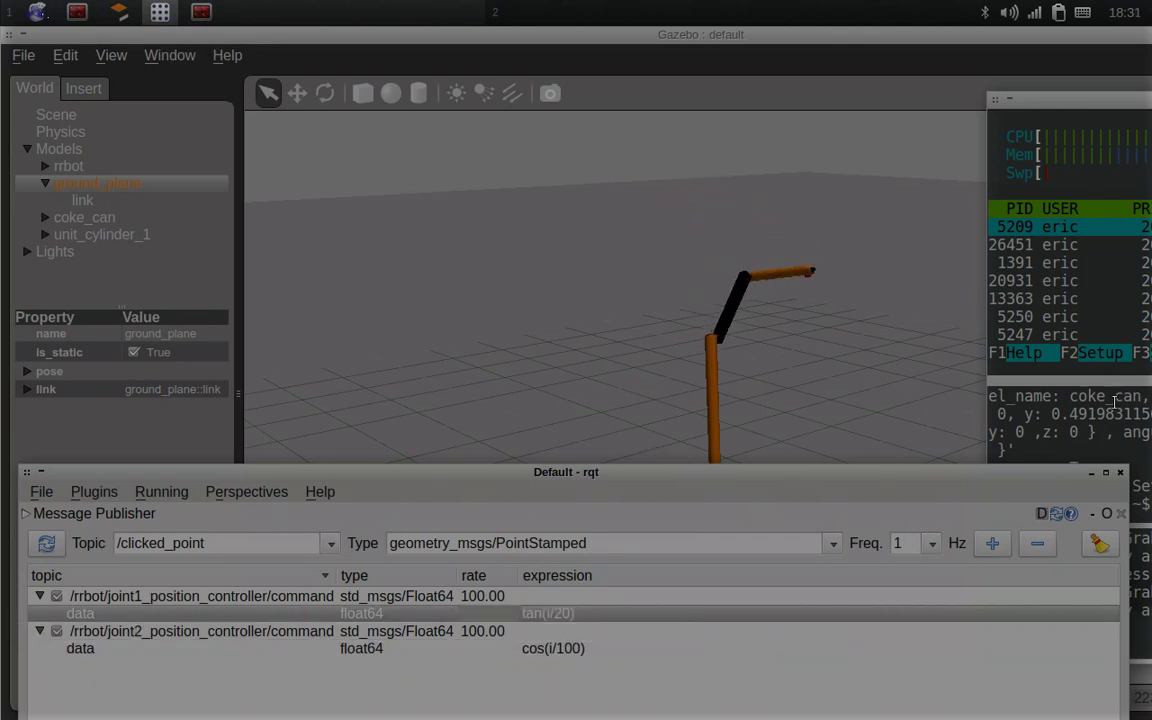
Step: Minimize rqt and reset coke_can's pose once more by rerunning the previous service call in the terminal
click(1091, 474)
key(Up)
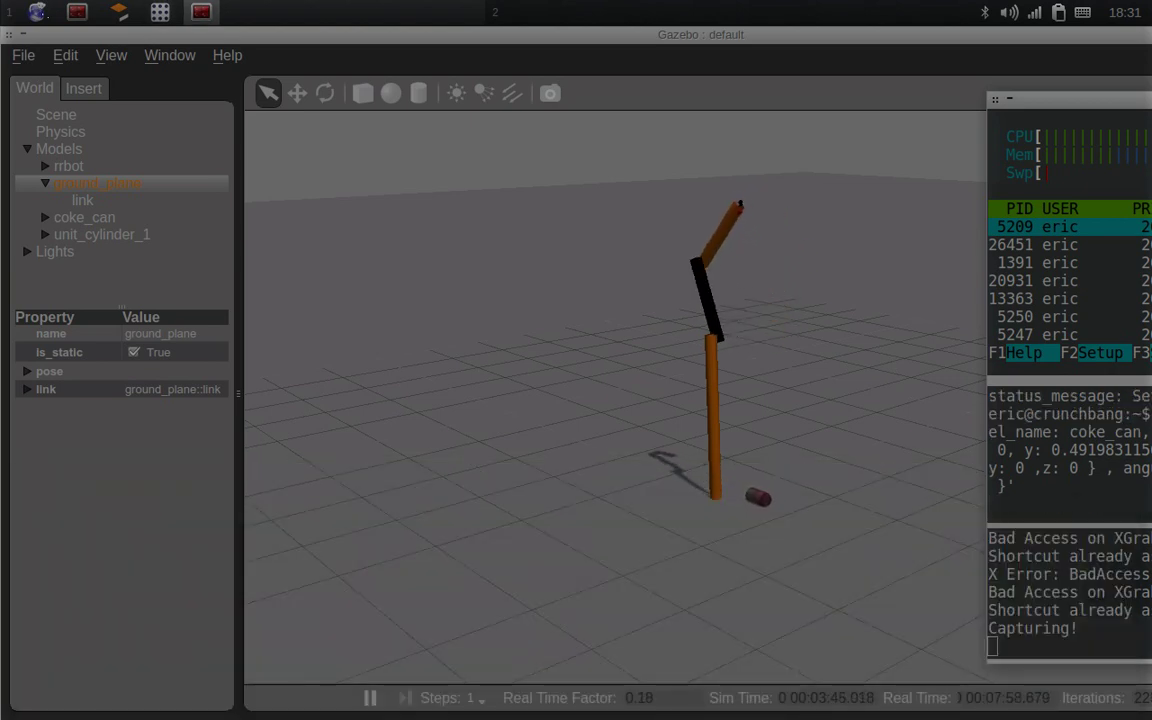
key(Return)
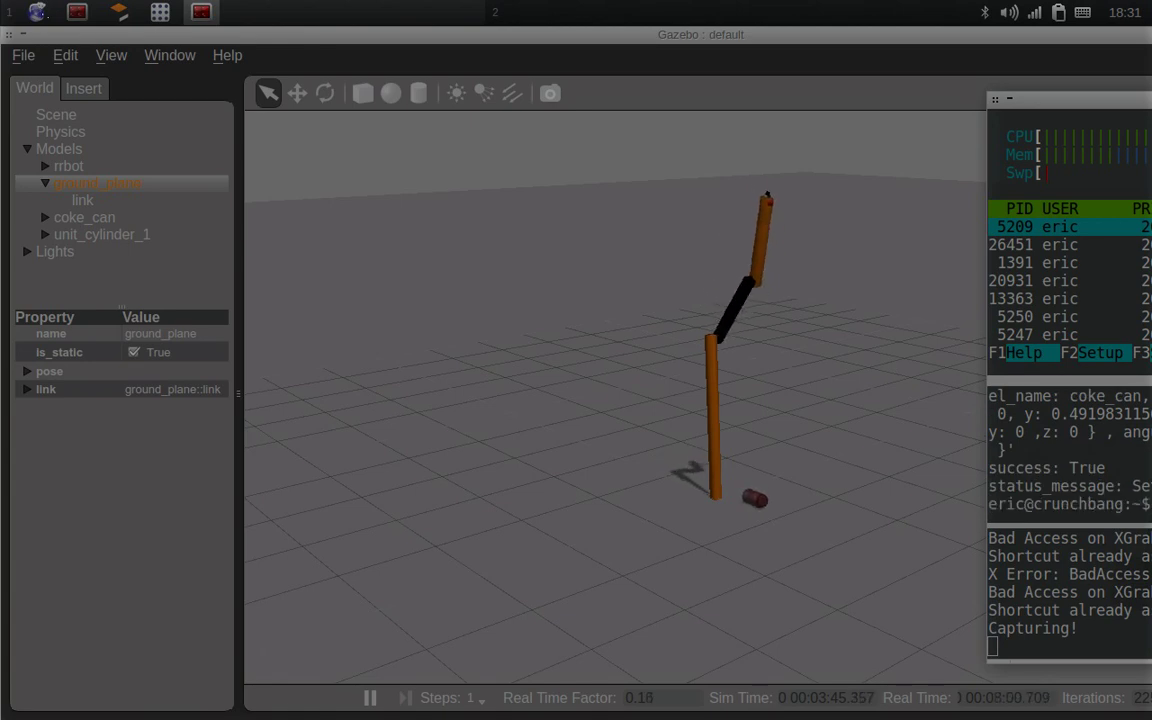